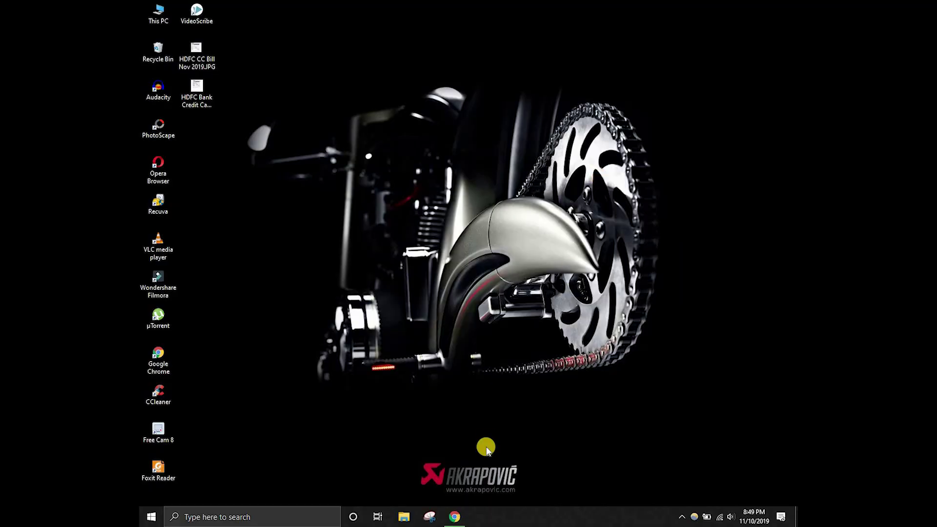
# Restore the Chrome window and clear the focus-assist notification from the Action Center.
pyautogui.click(449, 519)
pyautogui.click(694, 8)
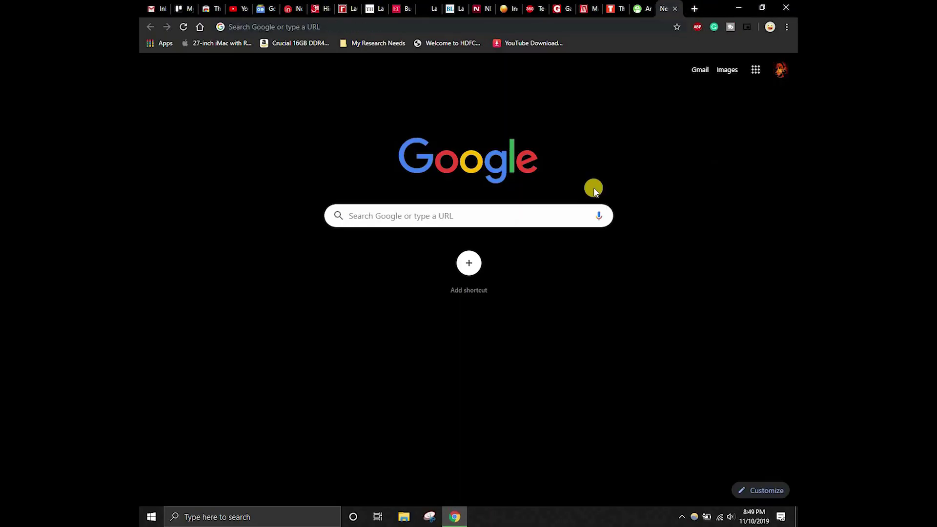
pyautogui.click(781, 517)
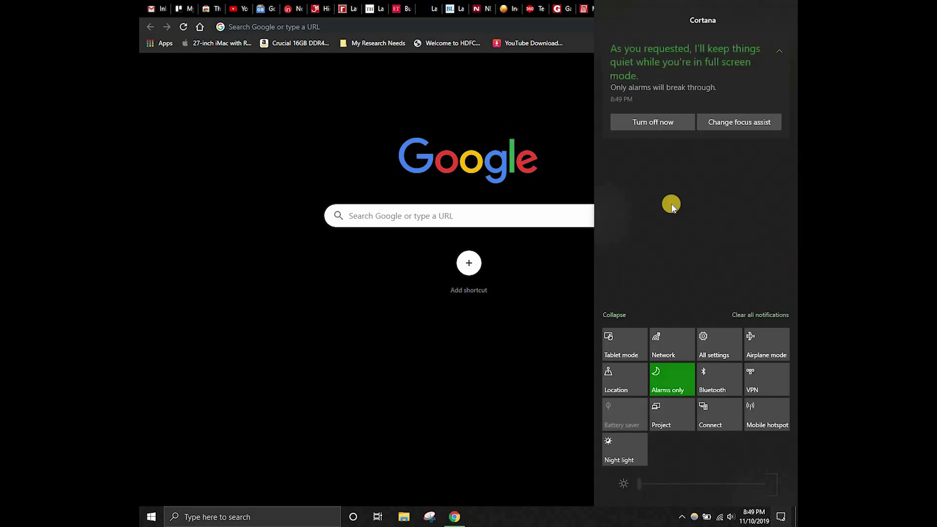
pyautogui.click(756, 314)
pyautogui.click(367, 141)
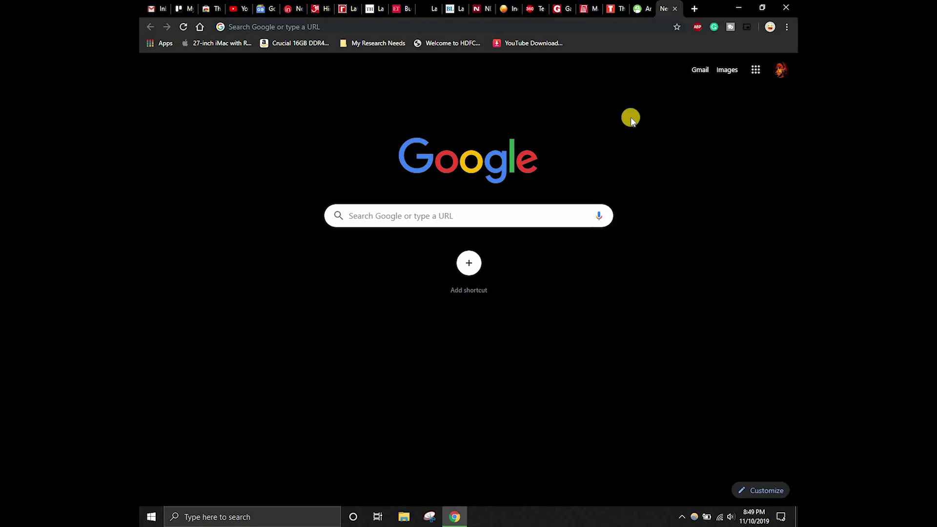
# Cycle from the YouTube tab through the news tabs to New Tab, then launch Task Manager.
pyautogui.click(246, 6)
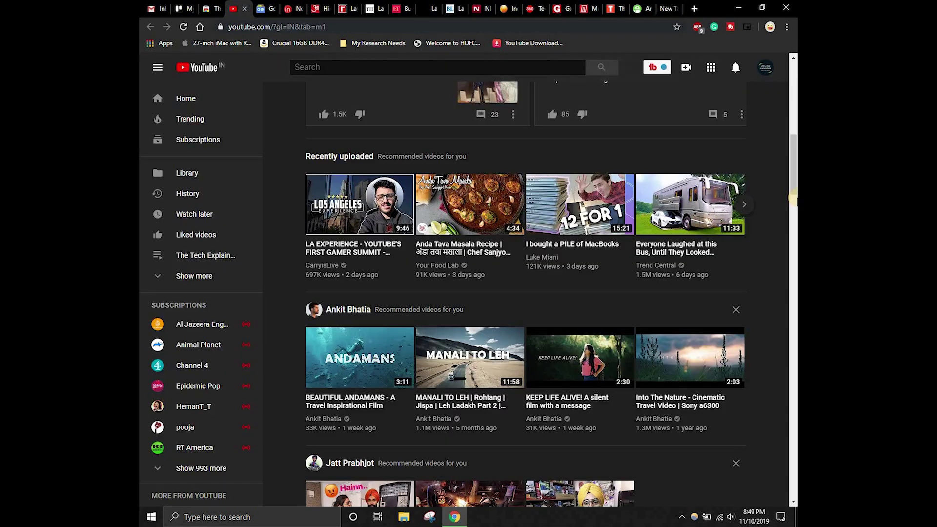
pyautogui.hotkey('ctrl', 'Tab')
pyautogui.hotkey('ctrl', 'Tab')
pyautogui.hotkey('ctrl', 'Tab')
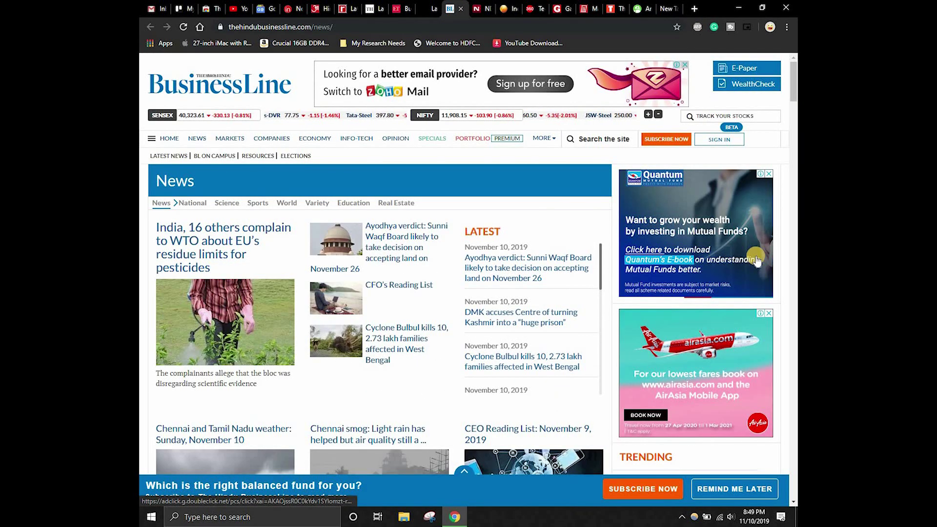
pyautogui.hotkey('ctrl', 'Tab')
pyautogui.hotkey('ctrl', 'Tab')
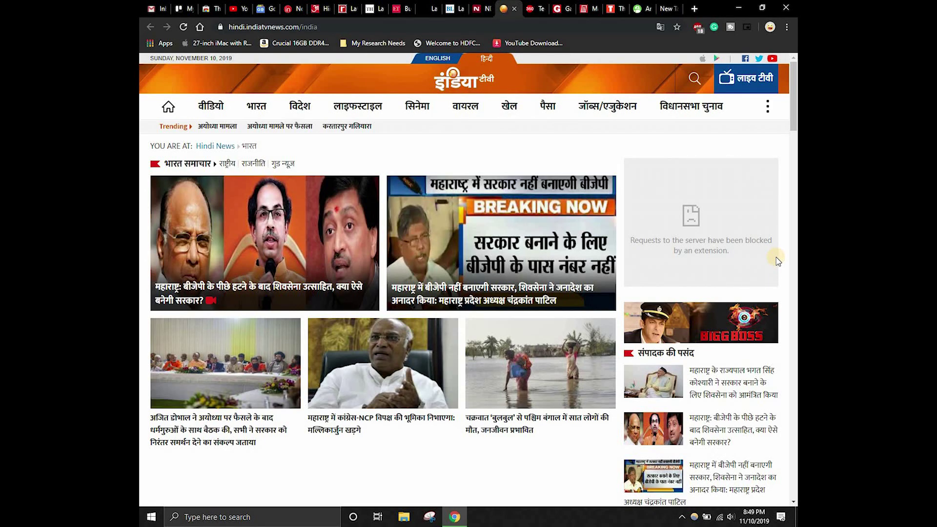
pyautogui.hotkey('ctrl', 'Tab')
pyautogui.hotkey('ctrl', 'Tab')
pyautogui.hotkey('ctrl', 'Tab')
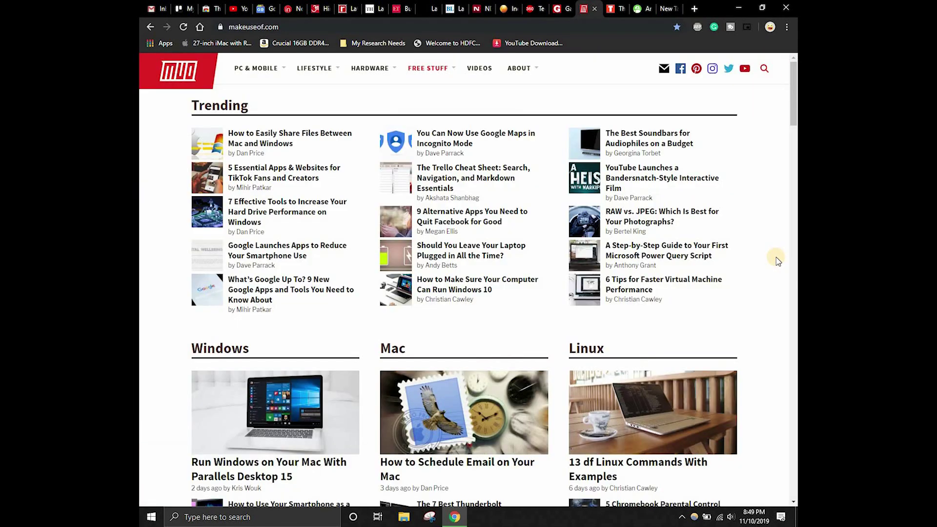
pyautogui.hotkey('ctrl', 'Tab')
pyautogui.hotkey('ctrl', 'Tab')
pyautogui.hotkey('ctrl', 'Tab')
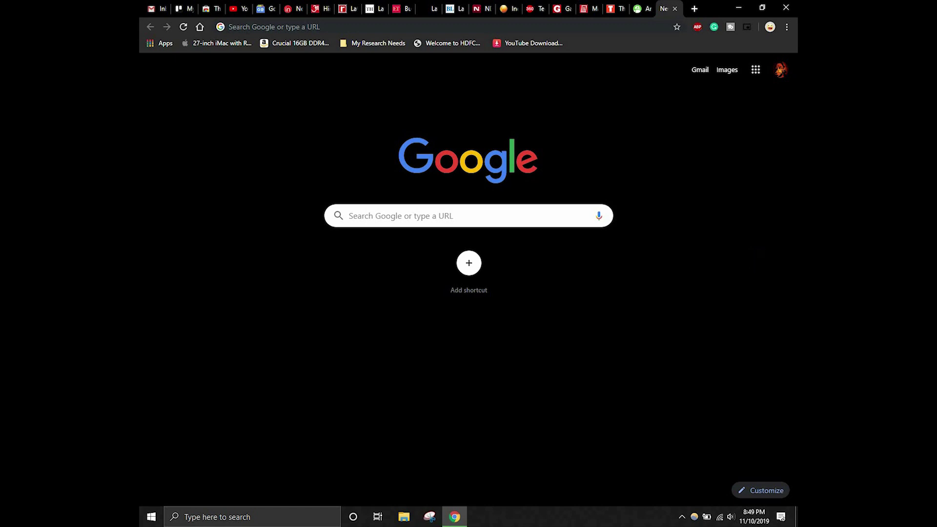
pyautogui.hotkey('ctrl', 'shift', 'Escape')
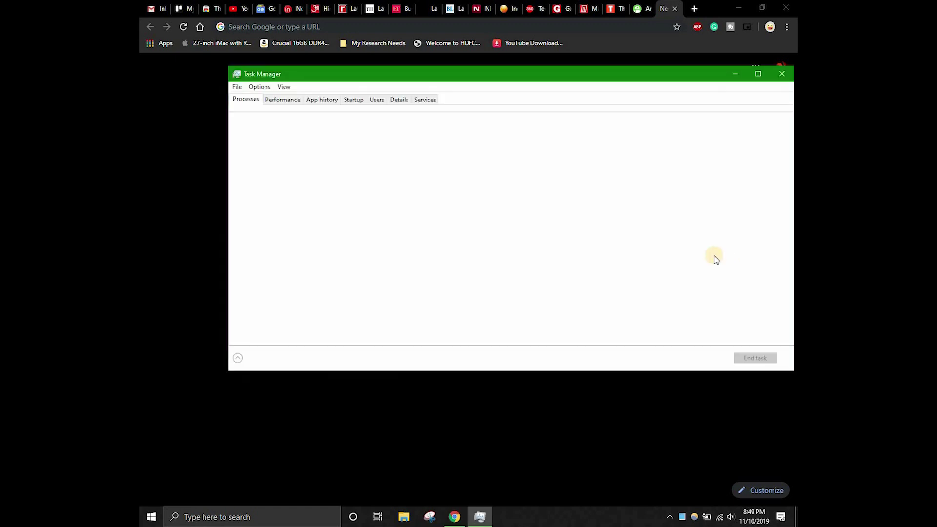
# Check Chrome's 51 processes using 60.8% memory in Task Manager, then show the desktop.
pyautogui.doubleClick(532, 74)
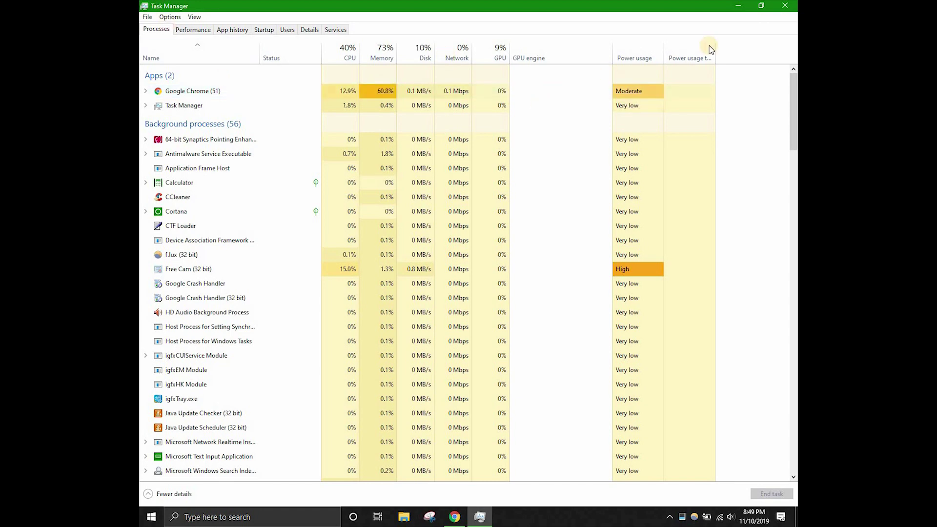
pyautogui.click(761, 5)
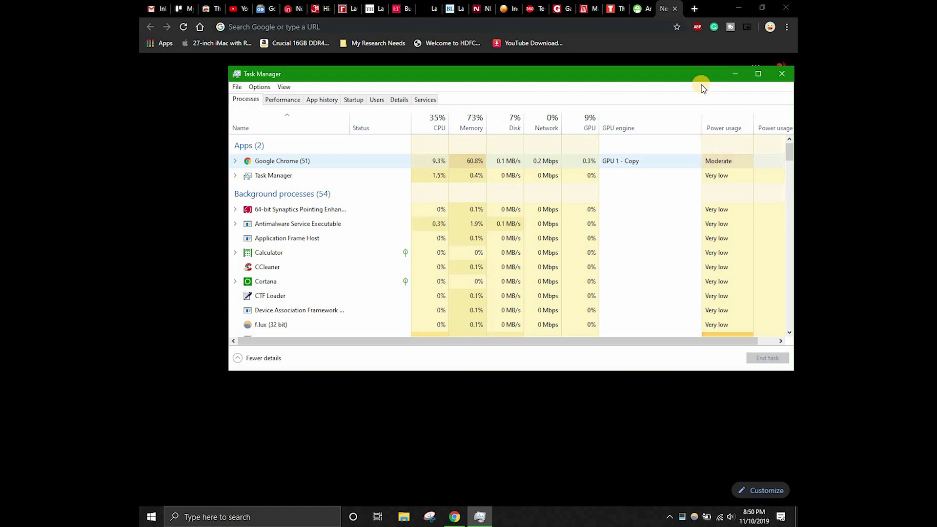
pyautogui.moveTo(701, 77); pyautogui.dragTo(593, 108)
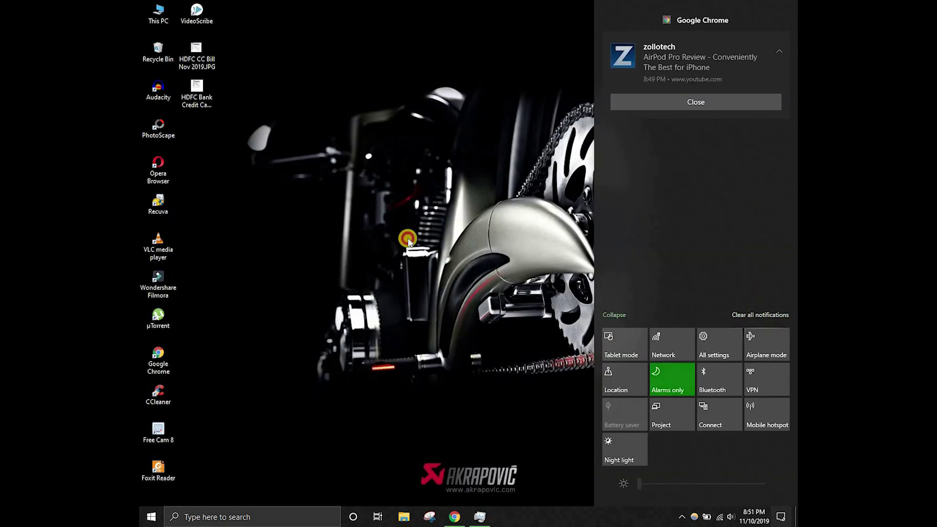
pyautogui.click(410, 234)
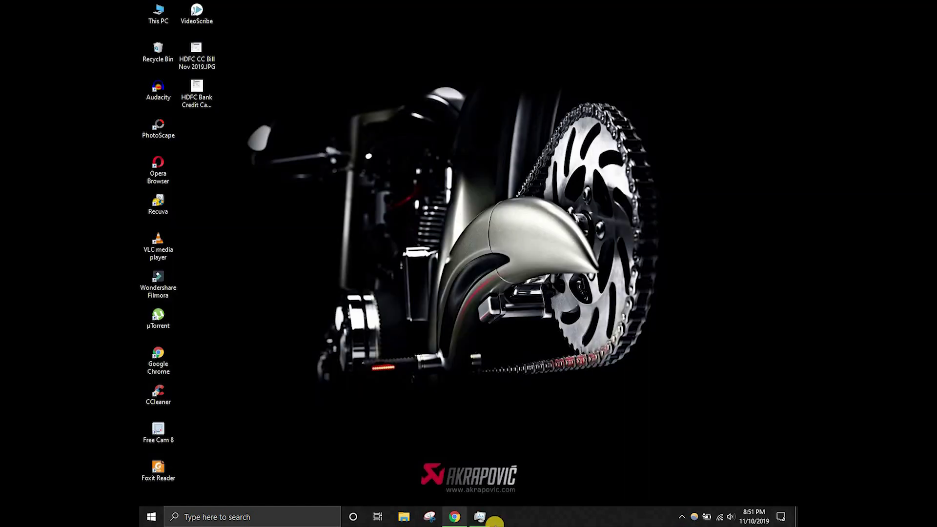
# Search the Web Store for 'the great suspender' and open The Great Suspender's page.
pyautogui.click(493, 519)
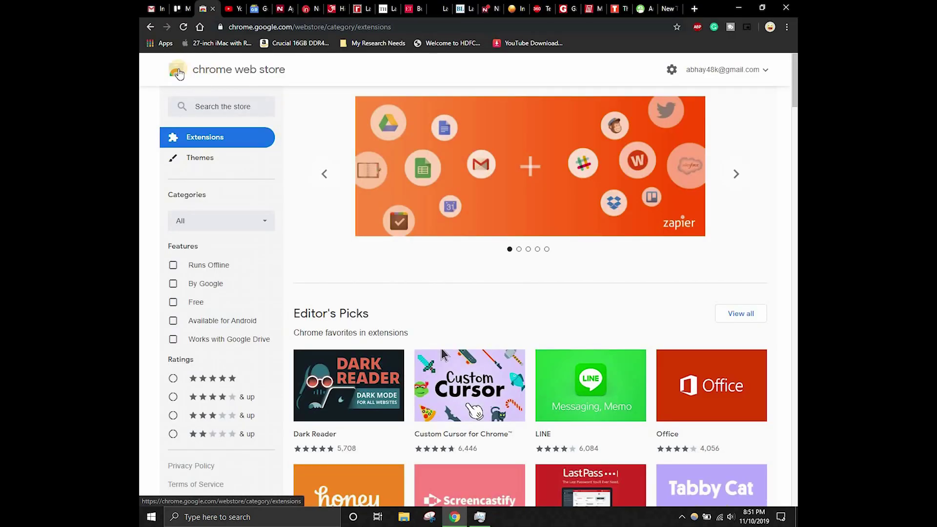
pyautogui.click(230, 106)
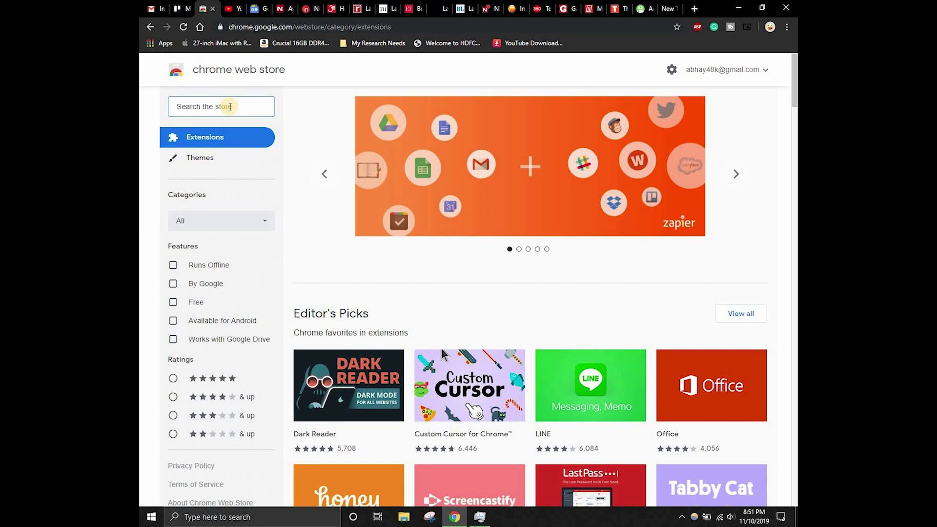
pyautogui.write('The great')
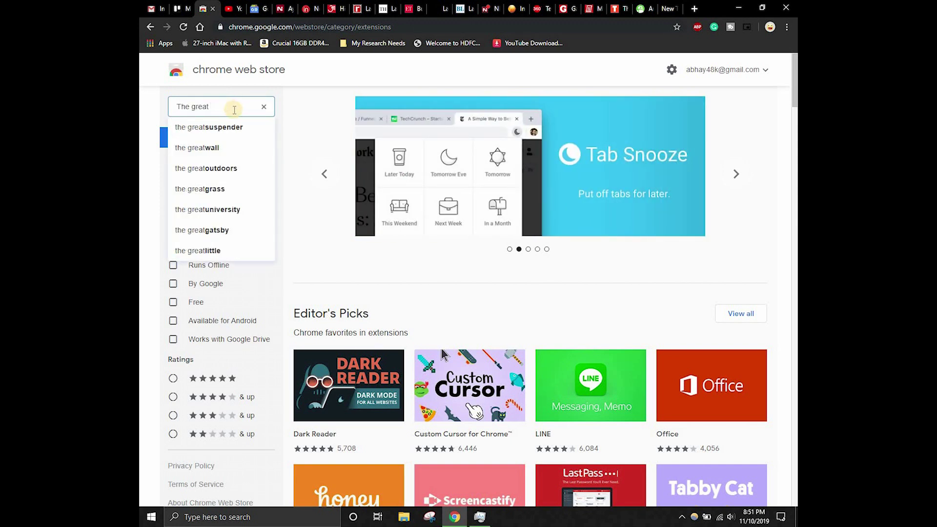
pyautogui.click(231, 127)
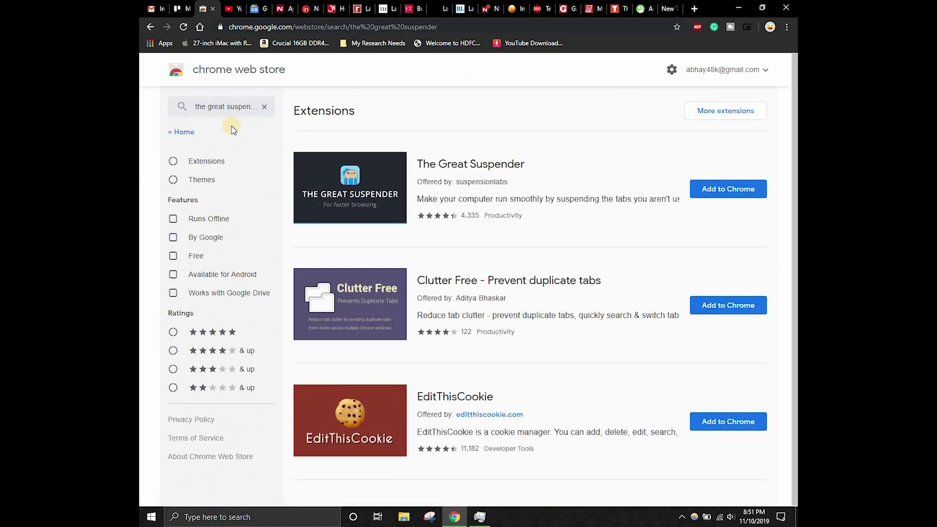
pyautogui.click(466, 165)
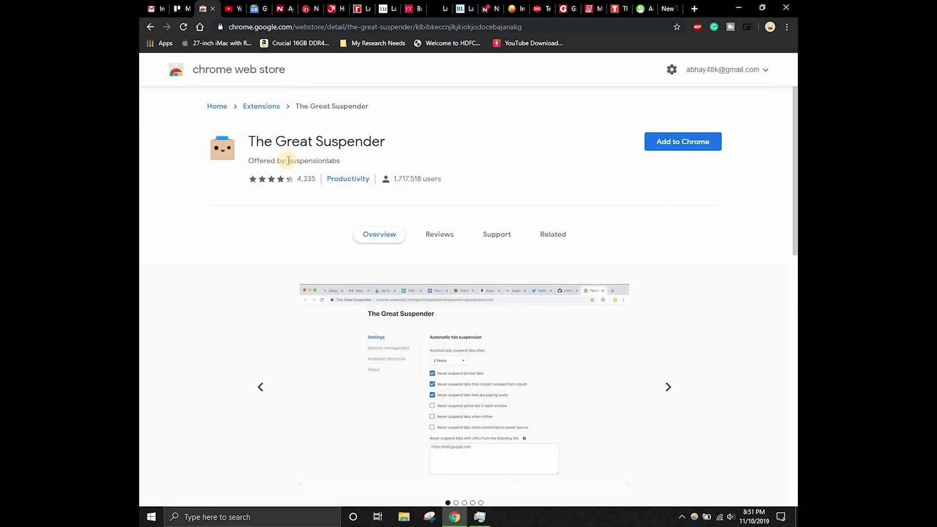
# Note the publisher suspensionlabs and start adding The Great Suspender to Chrome.
pyautogui.moveTo(290, 161); pyautogui.dragTo(350, 160)
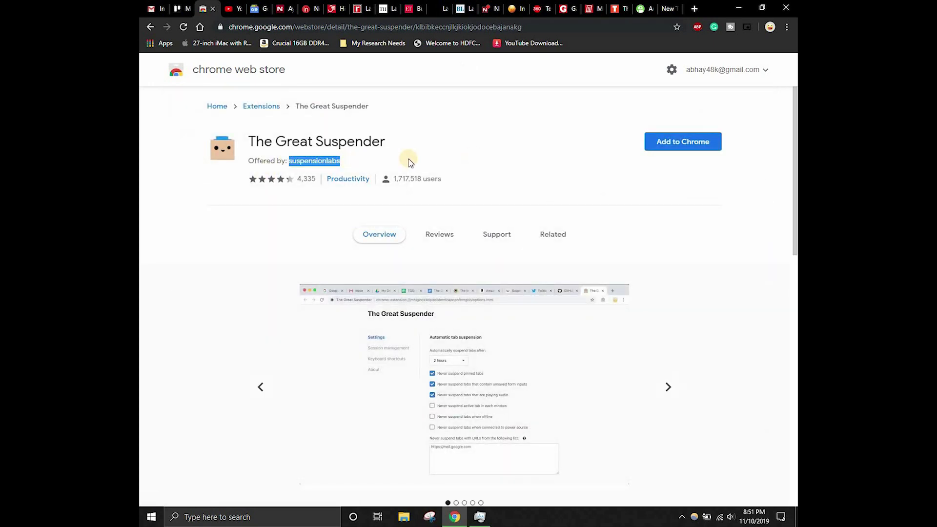
pyautogui.click(290, 182)
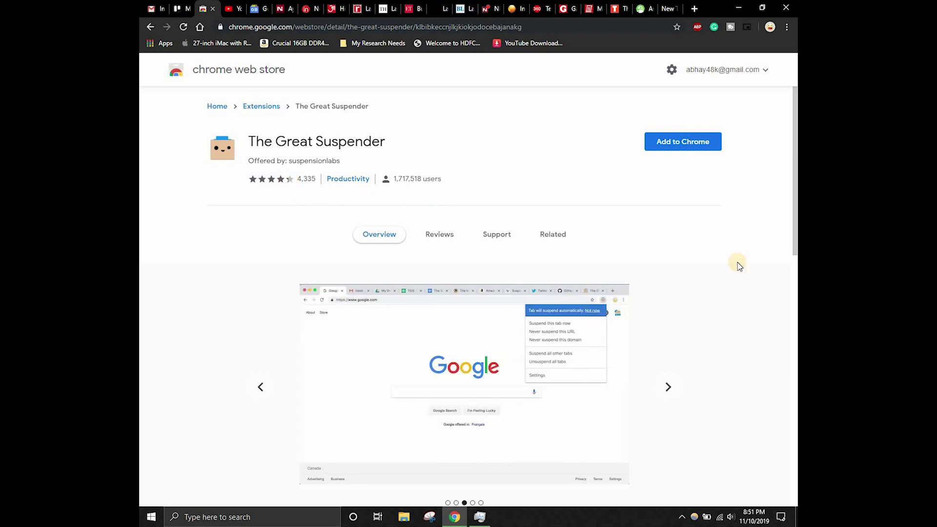
pyautogui.click(689, 145)
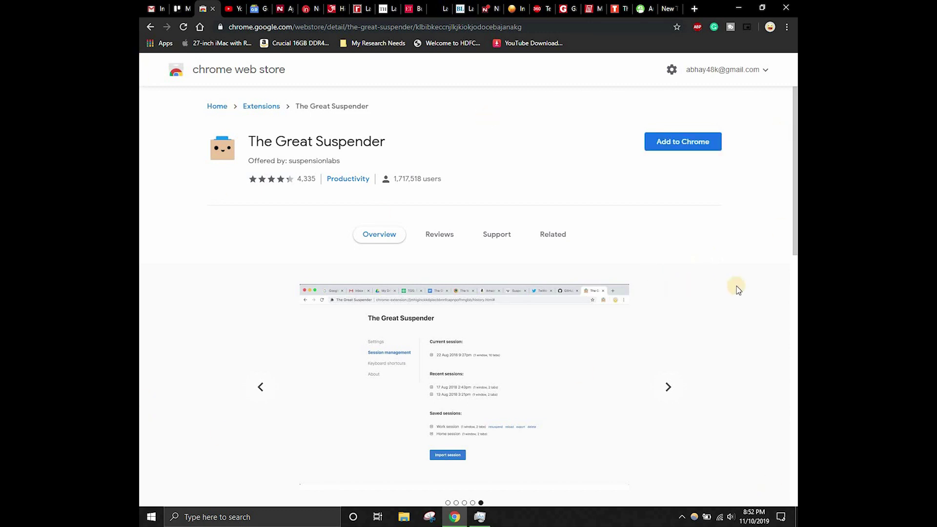
# Browse the NDTV and Times of India tabs, then return and request adding The Great Suspender.
pyautogui.hotkey('ctrl', 'Tab')
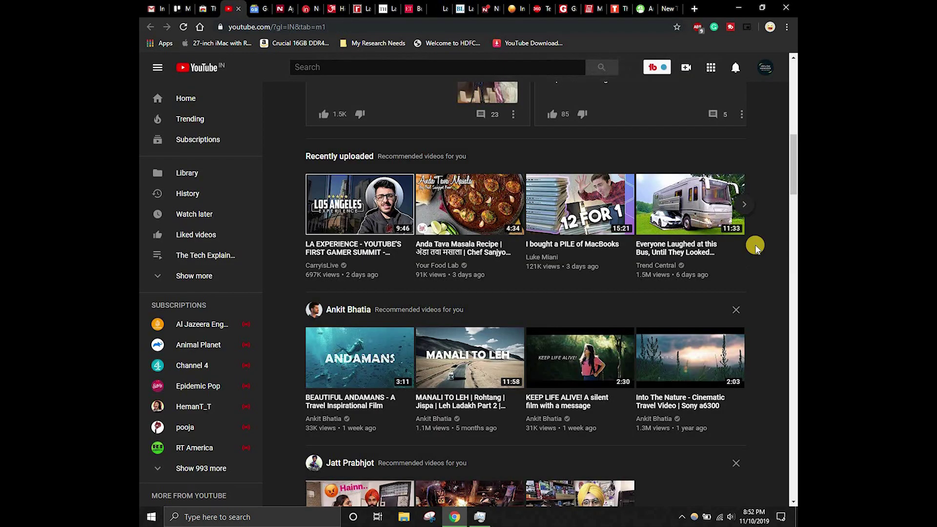
pyautogui.hotkey('ctrl', 'Tab')
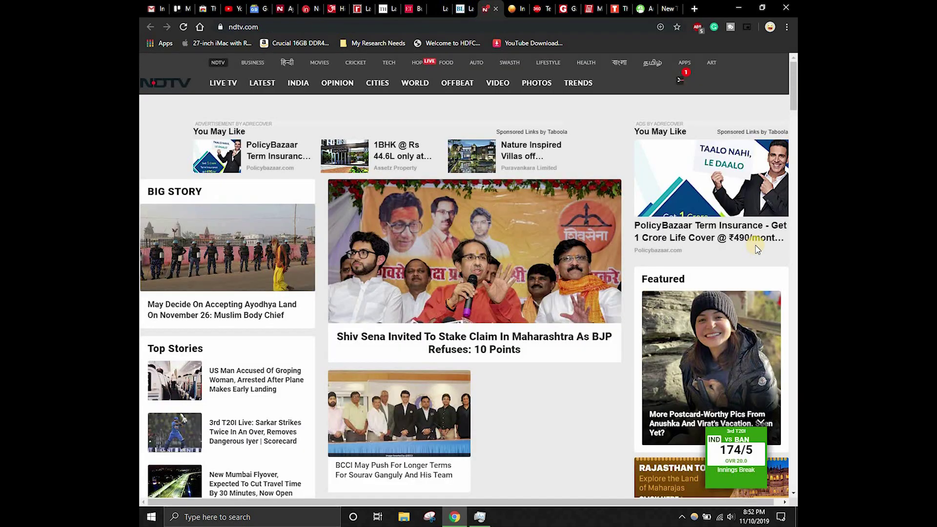
pyautogui.hotkey('ctrl', 'Tab')
pyautogui.hotkey('ctrl', 'Tab')
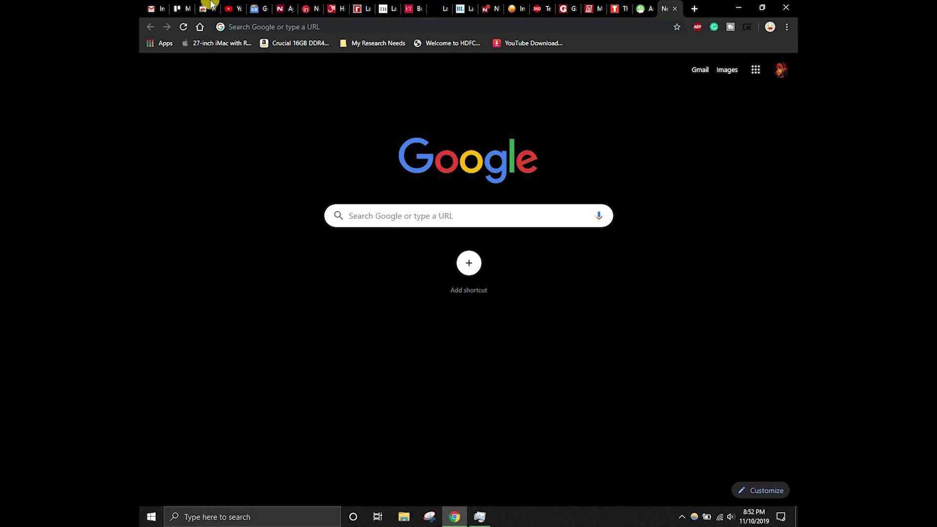
pyautogui.click(205, 8)
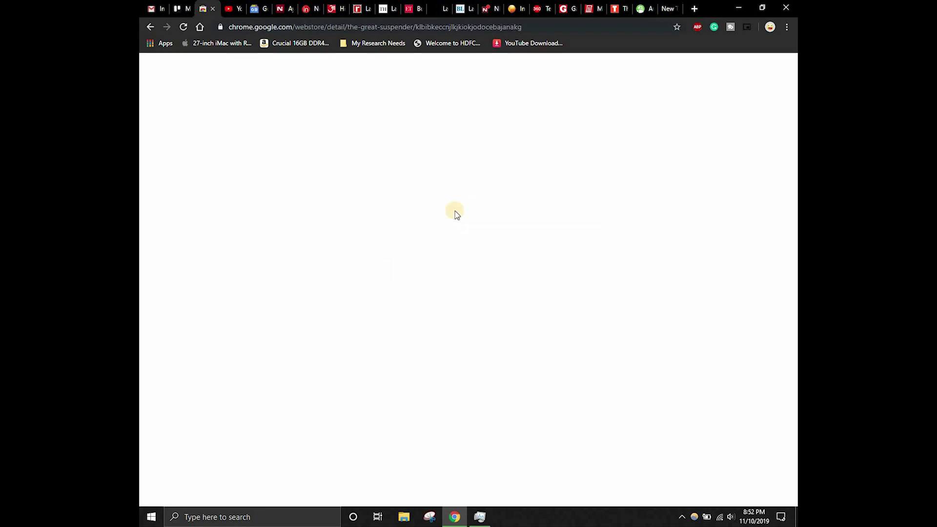
pyautogui.click(485, 5)
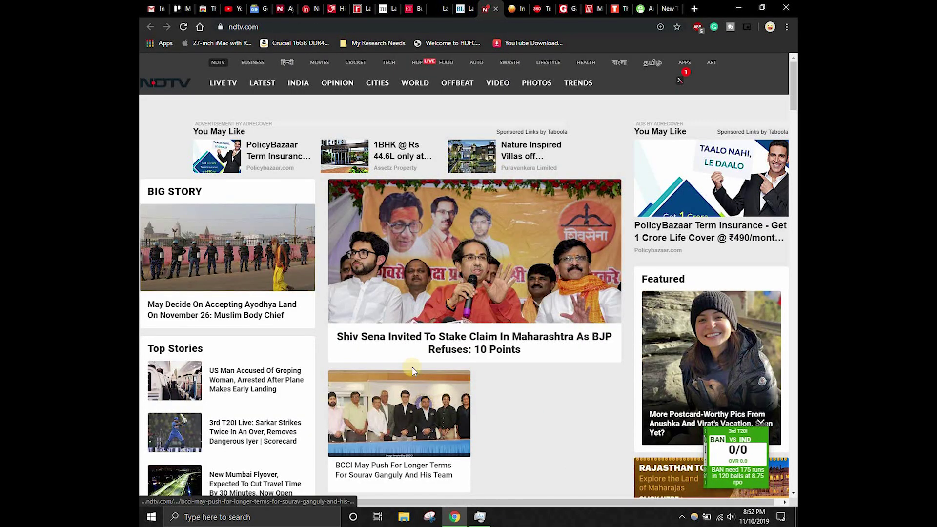
pyautogui.click(208, 7)
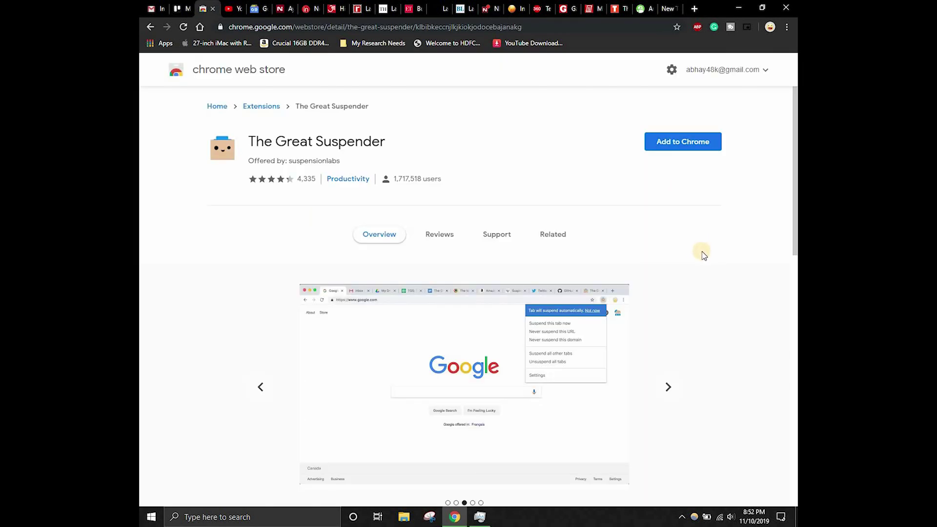
pyautogui.click(435, 7)
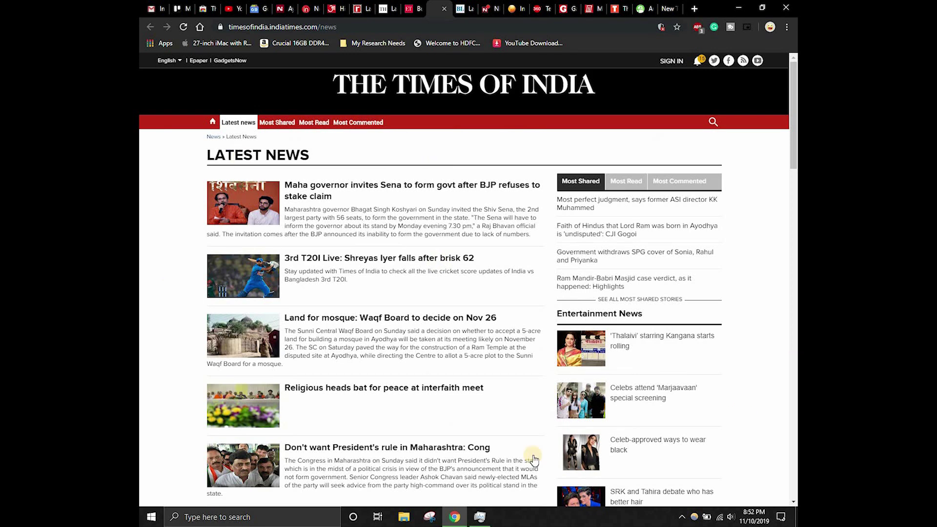
pyautogui.click(205, 7)
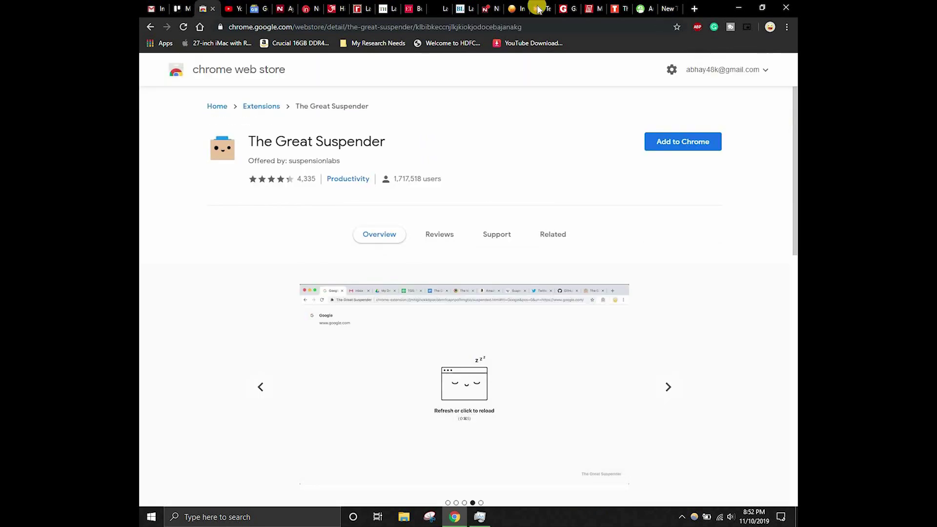
pyautogui.click(441, 6)
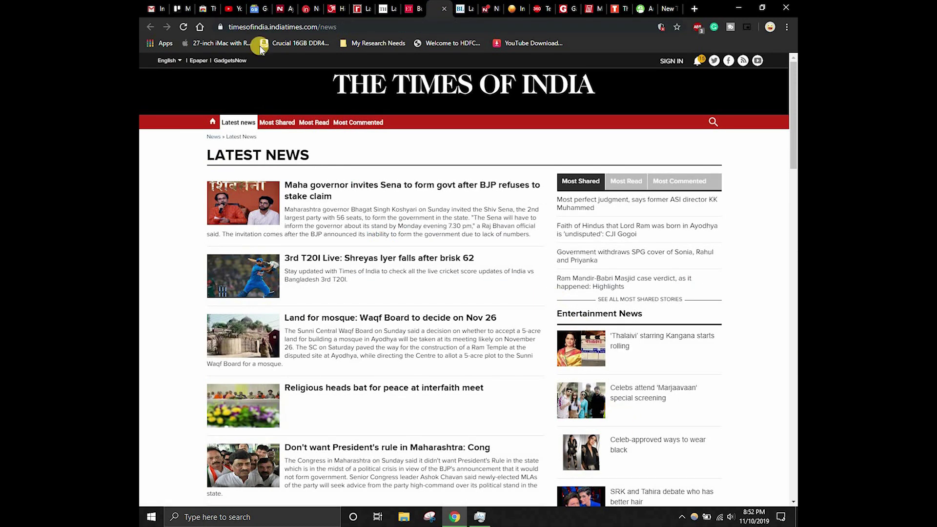
pyautogui.click(204, 8)
pyautogui.click(691, 146)
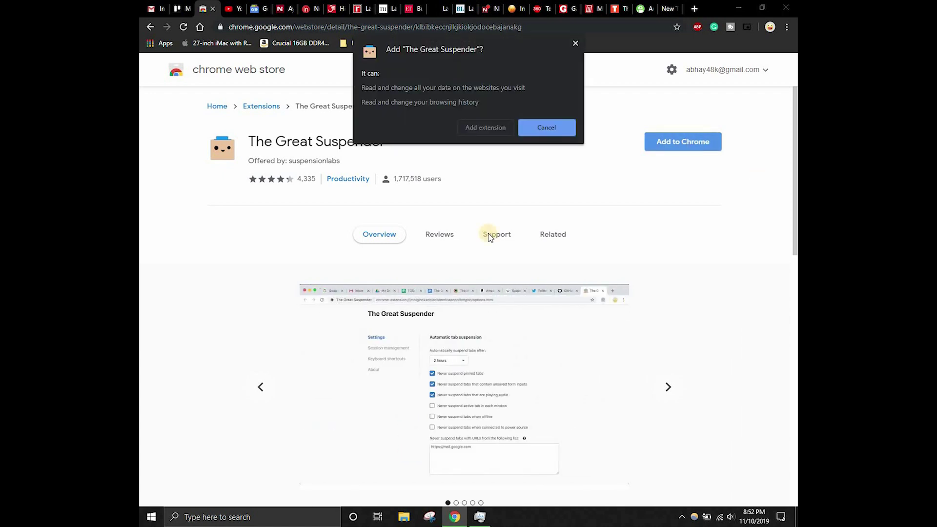
pyautogui.click(493, 128)
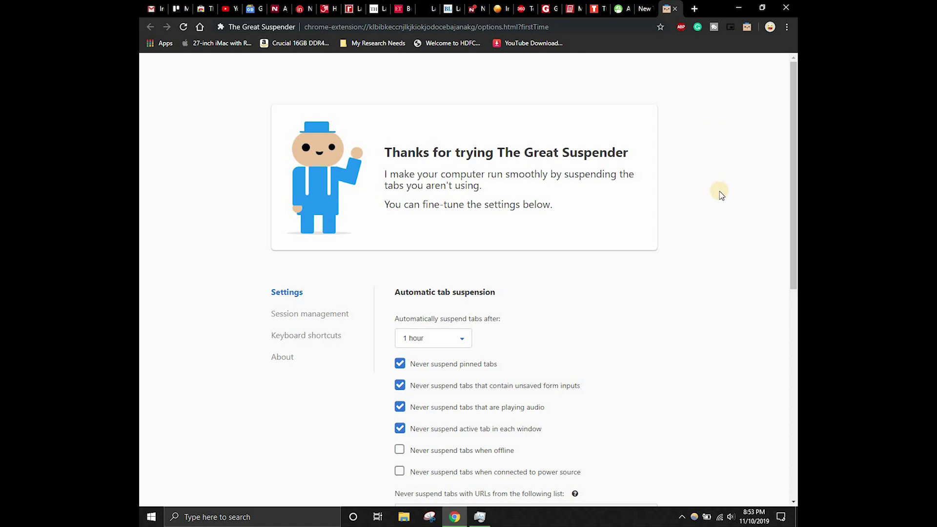
# Scroll down The Great Suspender's newly installed welcome settings page.
pyautogui.scroll(-3, 721, 196)
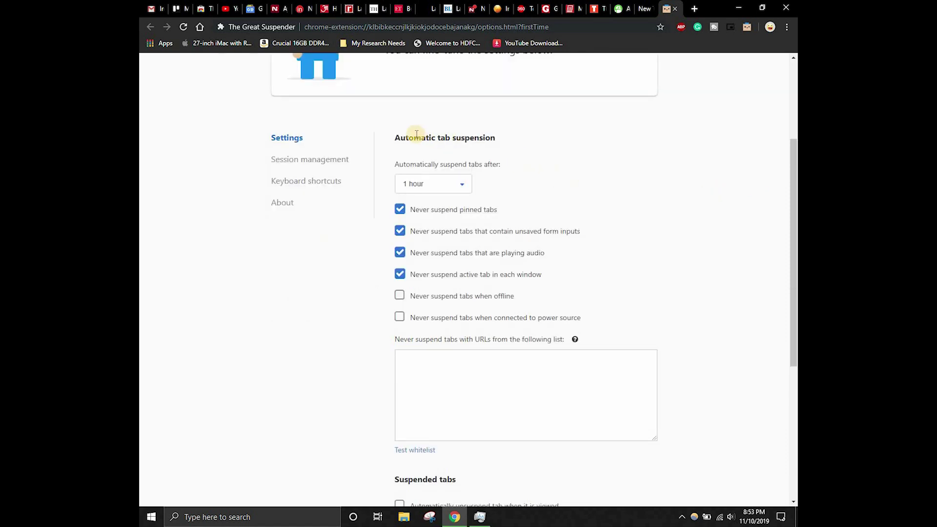
# Set idle tabs to suspend after 5 mins.
pyautogui.click(427, 187)
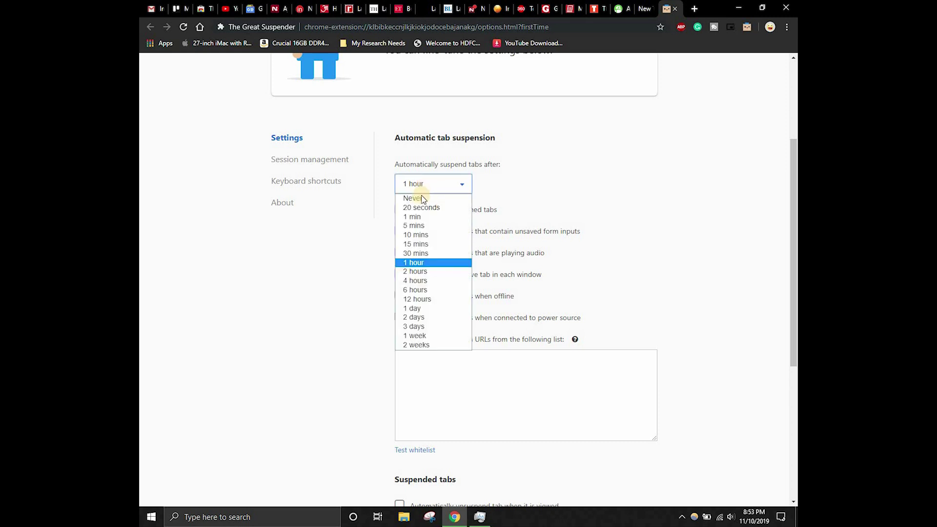
pyautogui.click(418, 226)
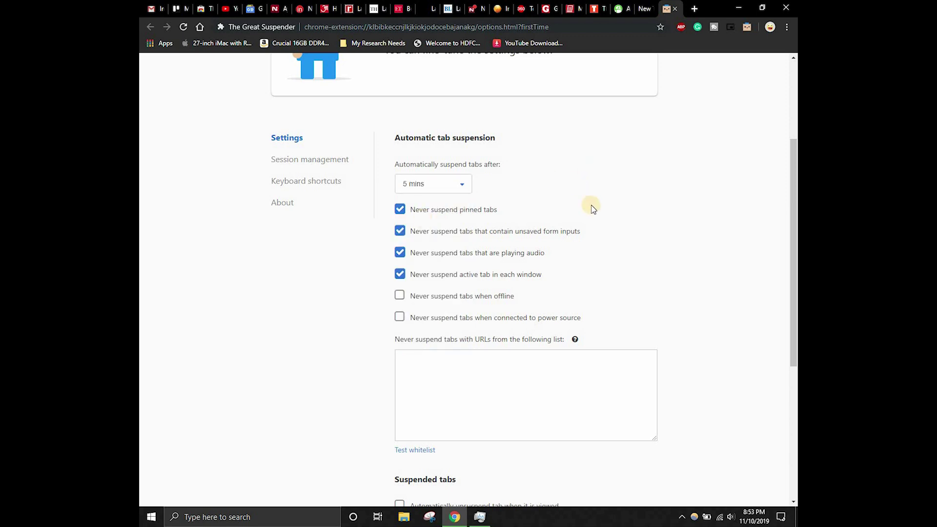
pyautogui.hotkey('ctrl', '3')
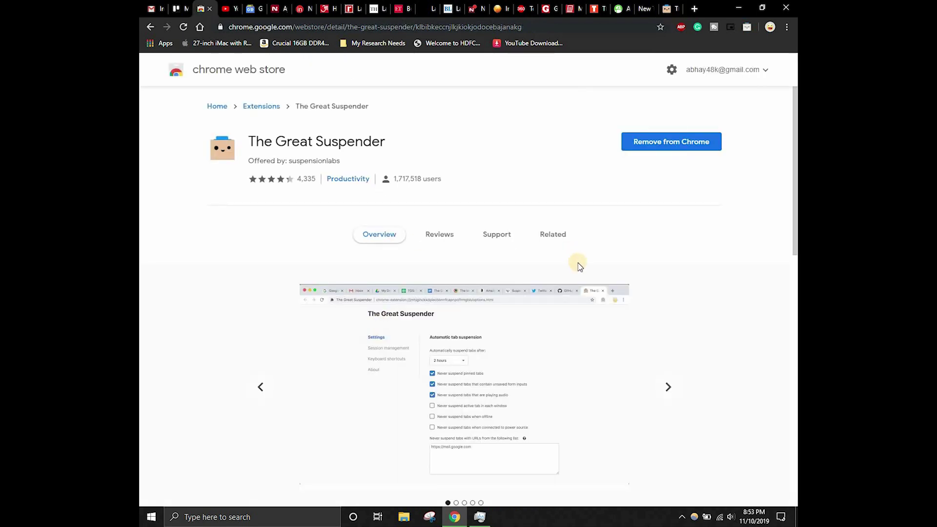
pyautogui.scroll(-5, 579, 266)
pyautogui.scroll(5, 579, 266)
pyautogui.click(473, 8)
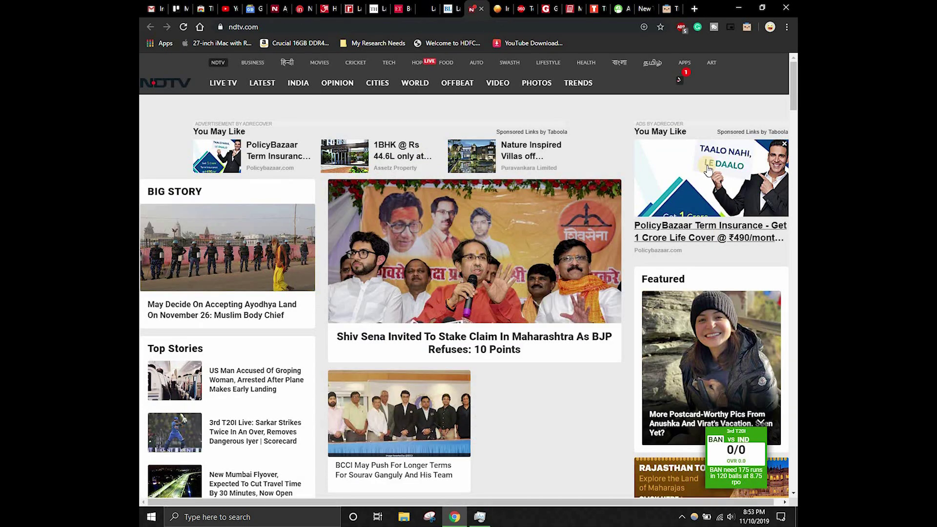
pyautogui.click(670, 6)
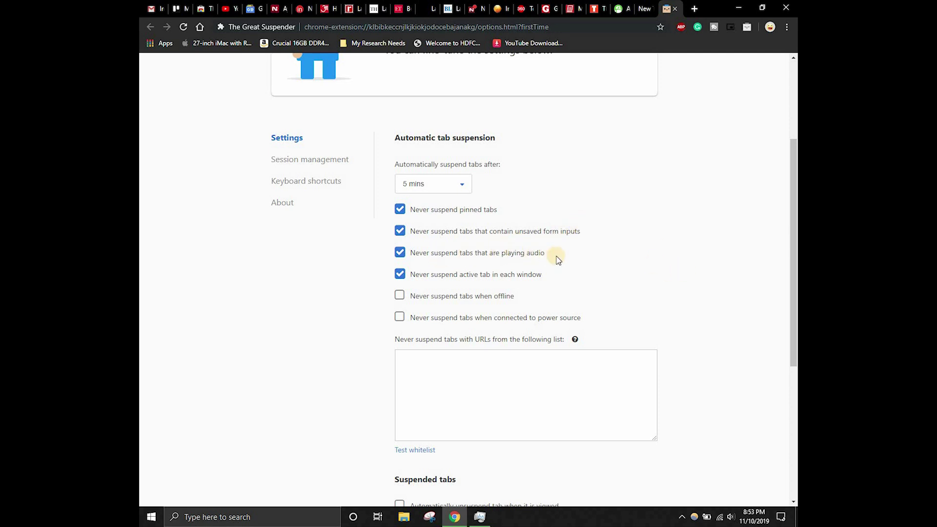
# Review the audio-playing option and leave the URL whitelist empty.
pyautogui.moveTo(556, 253); pyautogui.dragTo(414, 254)
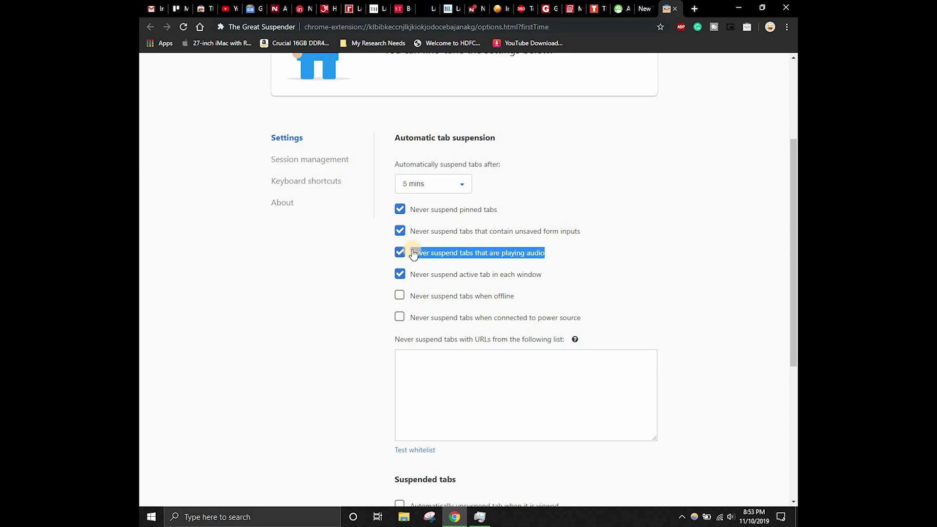
pyautogui.moveTo(562, 252); pyautogui.dragTo(416, 262)
pyautogui.click(580, 251)
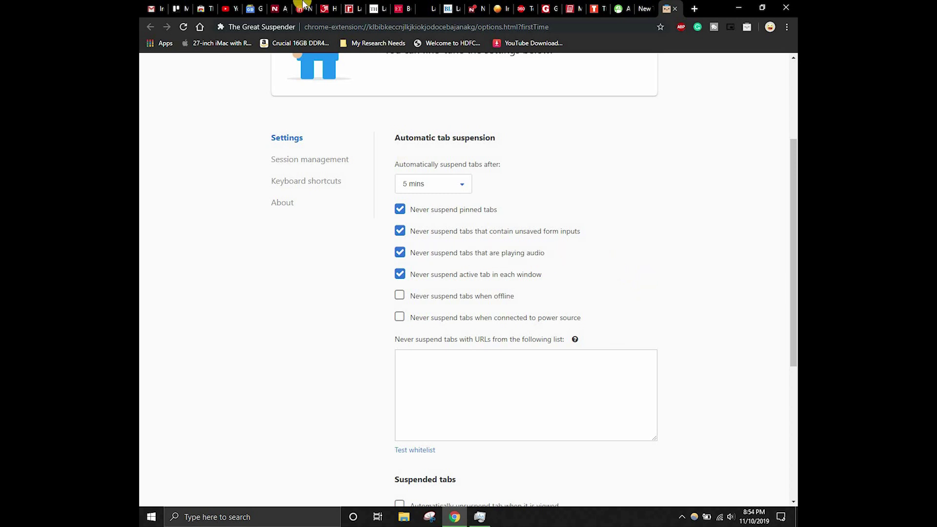
pyautogui.click(620, 5)
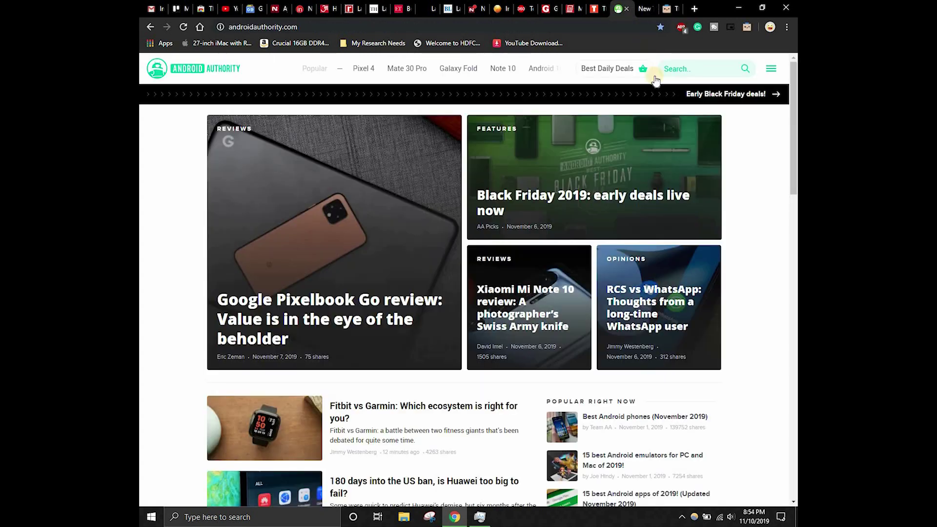
pyautogui.click(667, 6)
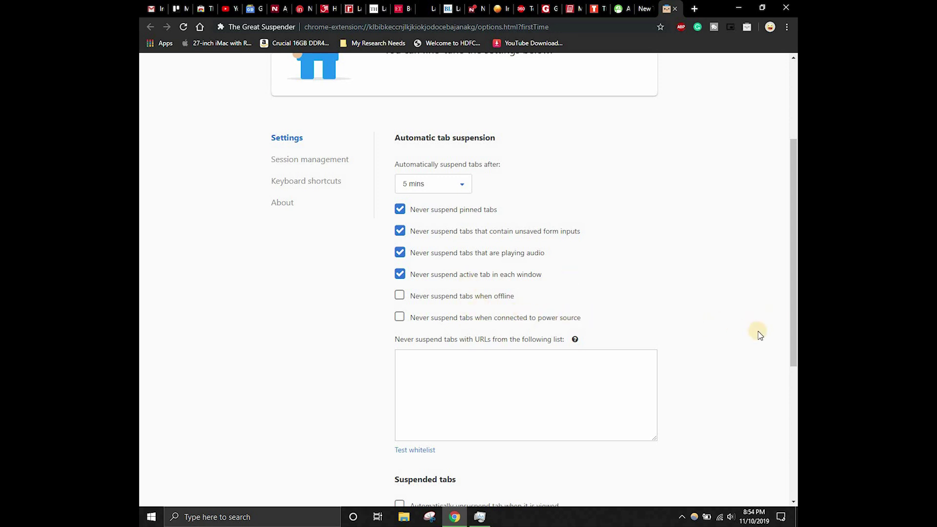
pyautogui.scroll(-3, 760, 335)
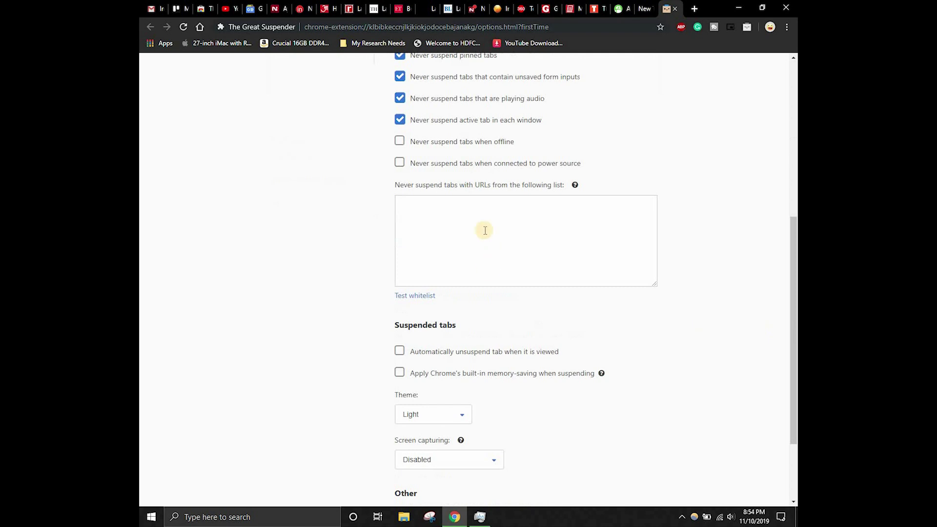
pyautogui.tripleClick(477, 191)
pyautogui.click(426, 216)
pyautogui.click(423, 221)
pyautogui.click(721, 255)
pyautogui.scroll(-2, 466, 242)
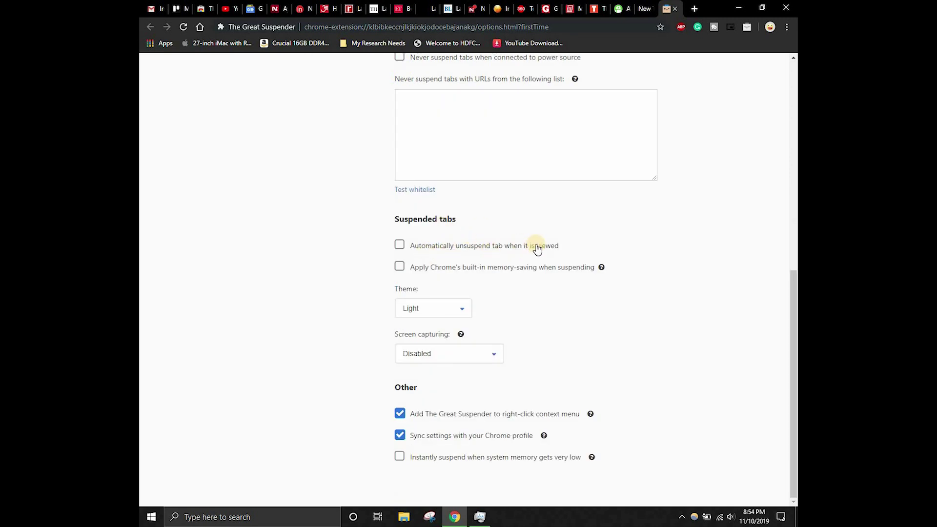
# Turn on automatically unsuspending tabs when they are viewed.
pyautogui.click(399, 247)
pyautogui.moveTo(450, 247); pyautogui.dragTo(527, 247)
pyautogui.click(581, 246)
pyautogui.click(650, 3)
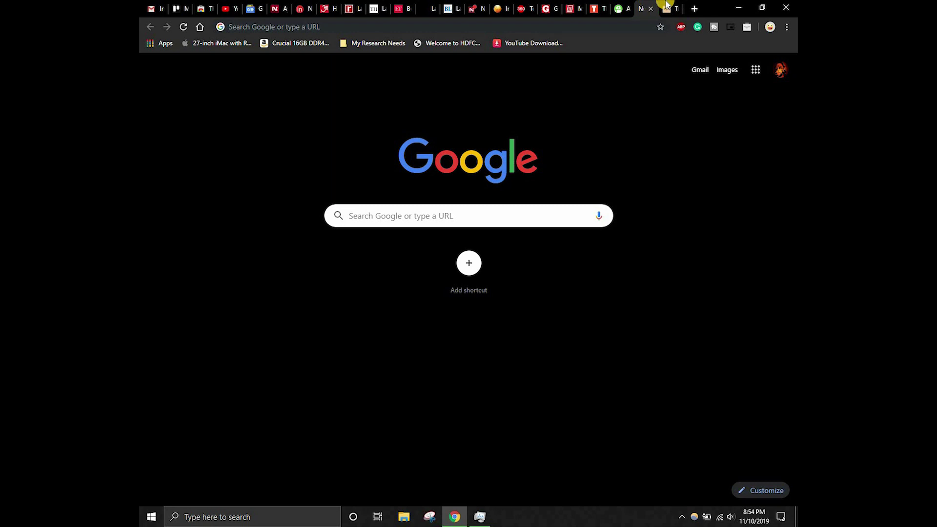
pyautogui.click(666, 5)
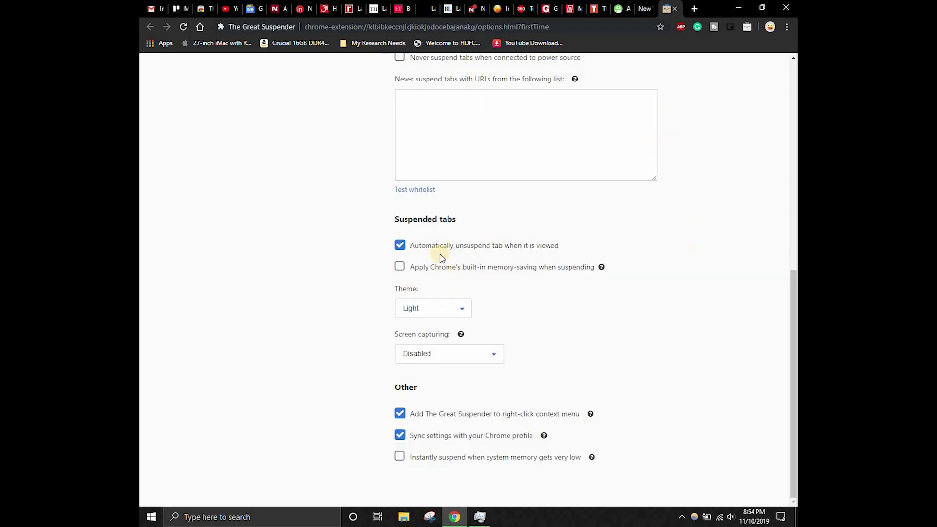
# Enable Chrome's built-in memory-saving when suspending and switch the theme to Dark.
pyautogui.moveTo(415, 267); pyautogui.dragTo(604, 269)
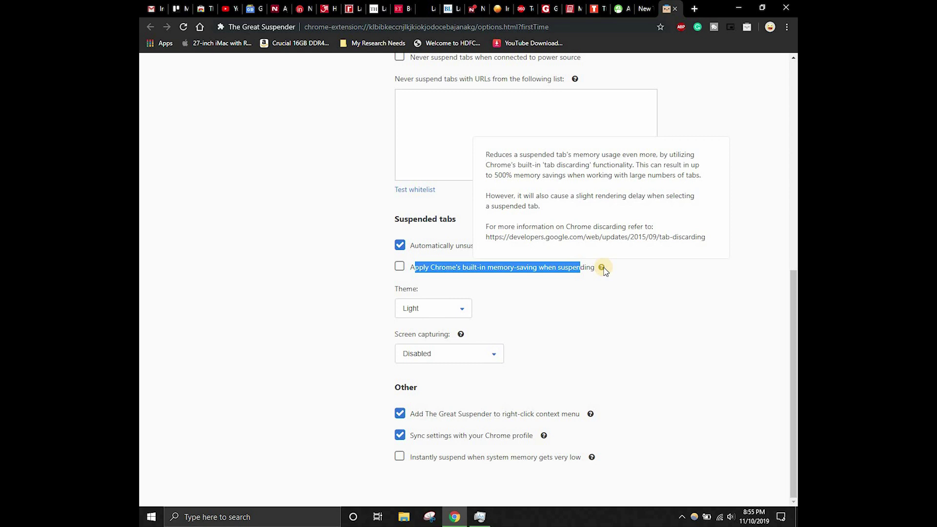
pyautogui.click(384, 272)
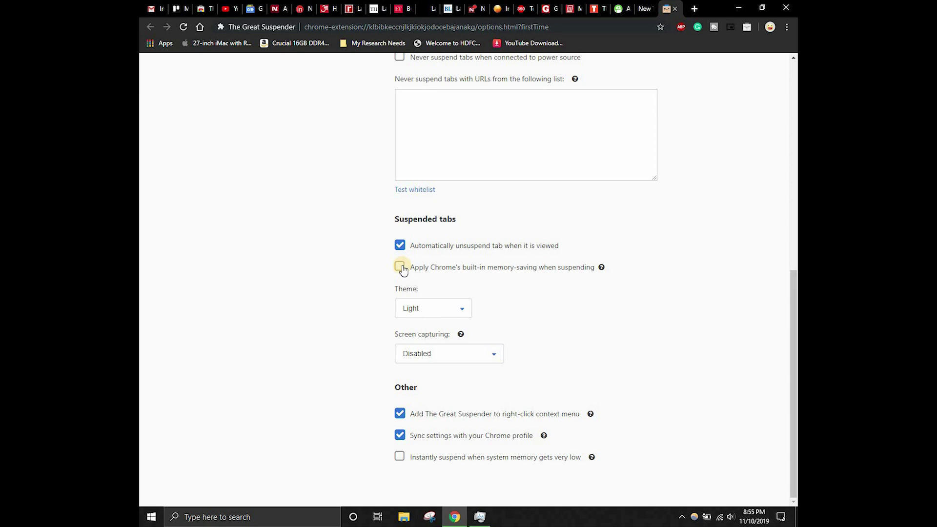
pyautogui.click(399, 267)
pyautogui.click(423, 327)
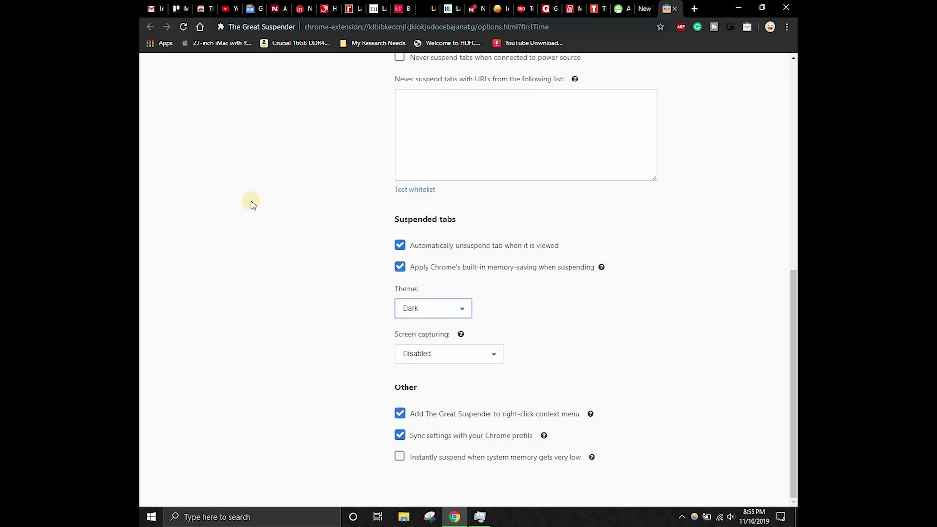
pyautogui.click(667, 301)
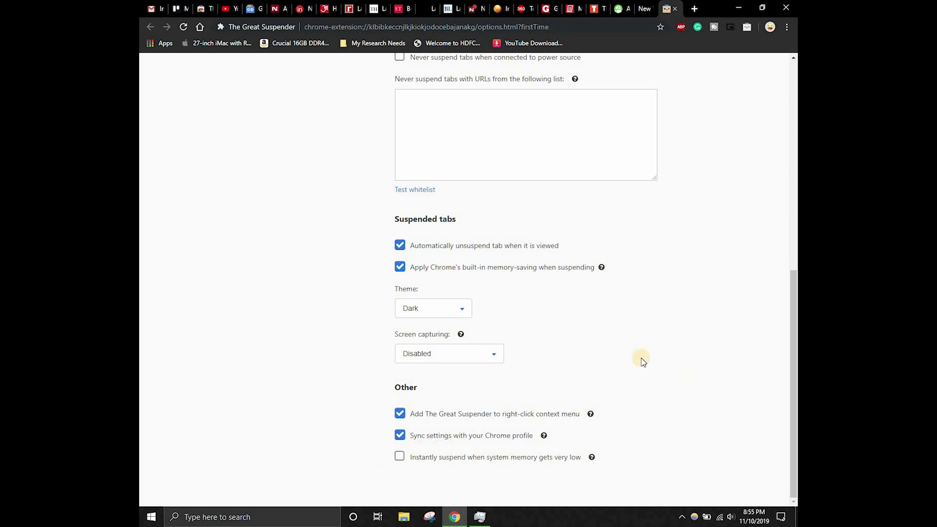
pyautogui.scroll(10, 700, 369)
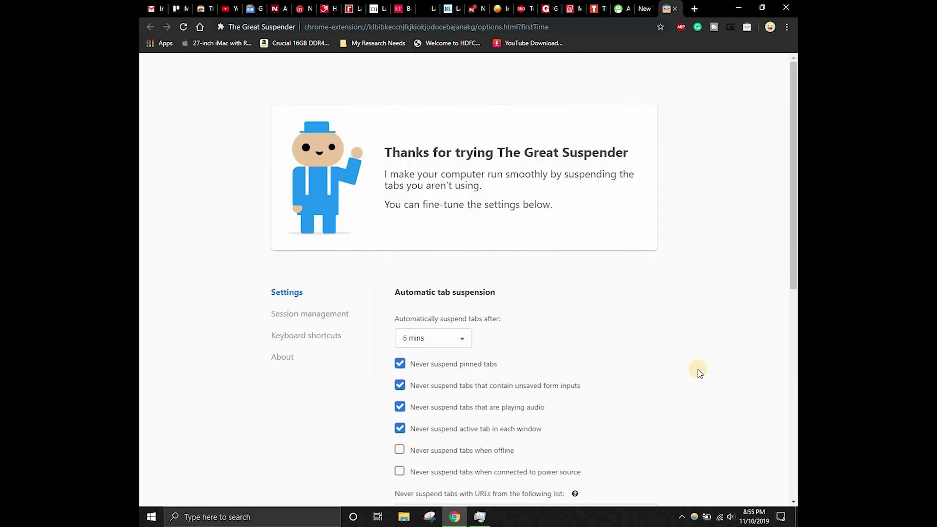
pyautogui.click(695, 8)
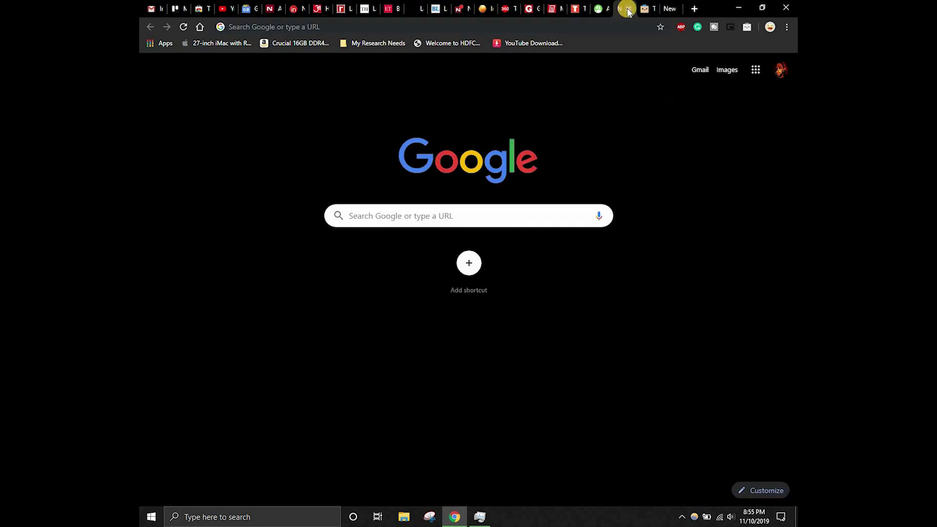
# Browse a Google News topic, check the 20-second suspend timer, then view the sleeping YouTube tab.
pyautogui.click(628, 10)
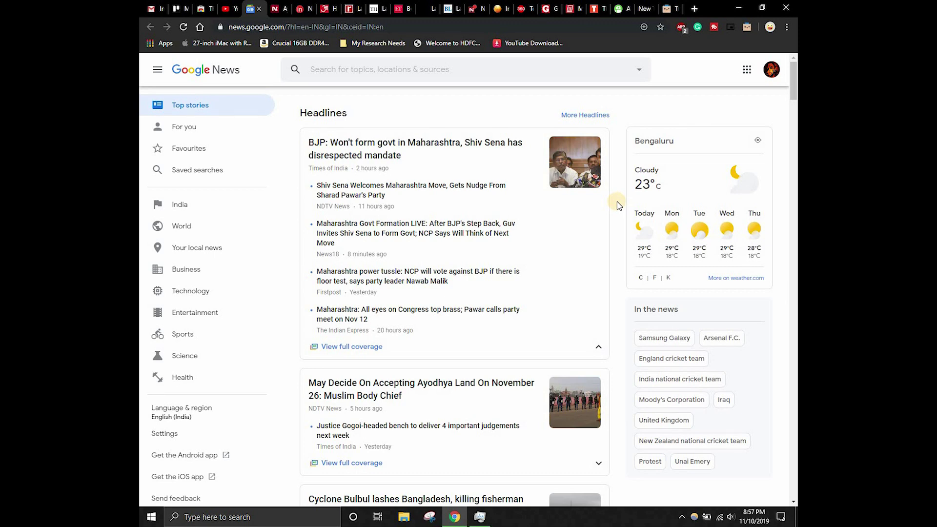
pyautogui.scroll(-8, 618, 204)
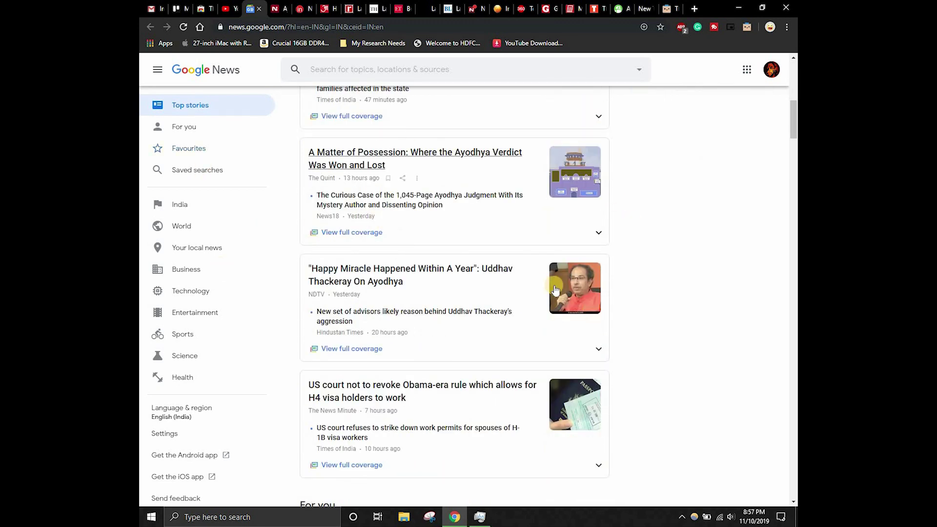
pyautogui.scroll(8, 634, 274)
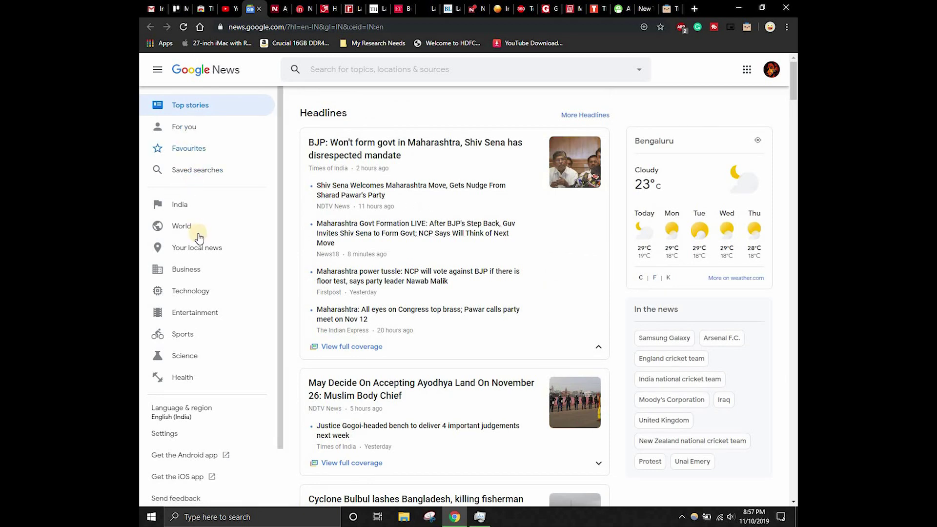
pyautogui.click(185, 269)
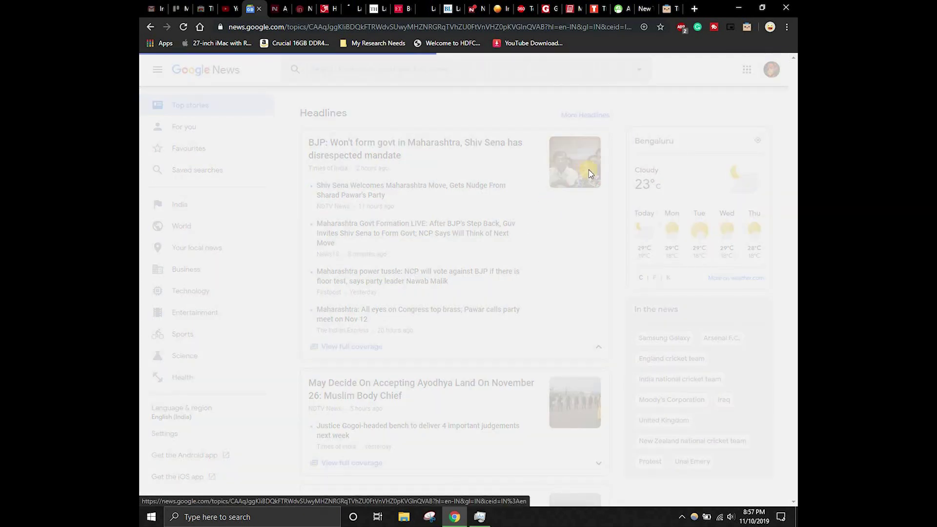
pyautogui.click(669, 7)
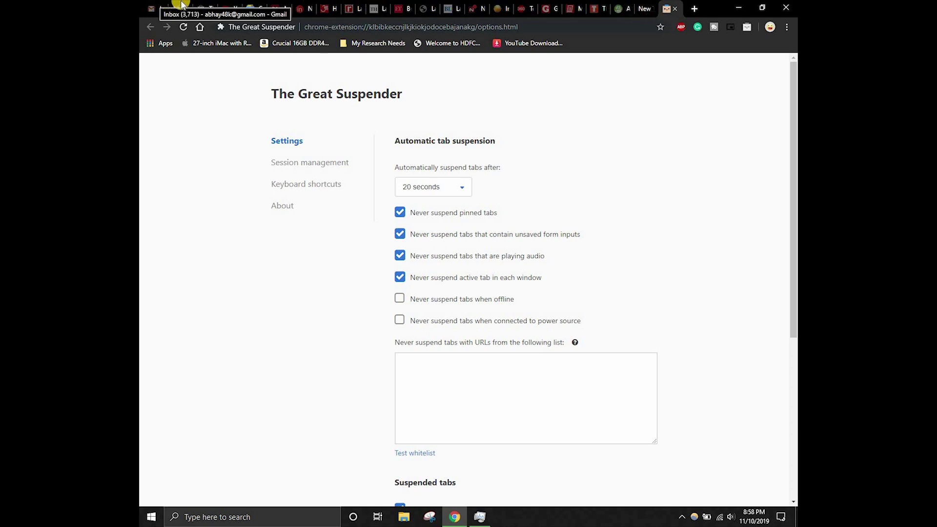
pyautogui.click(226, 6)
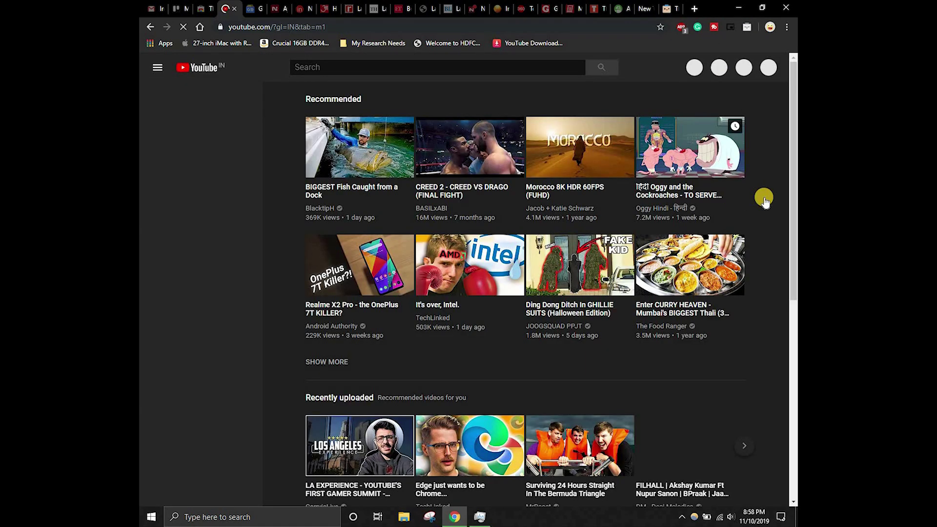
# Scroll through the YouTube home page recommendations.
pyautogui.scroll(-9, 761, 197)
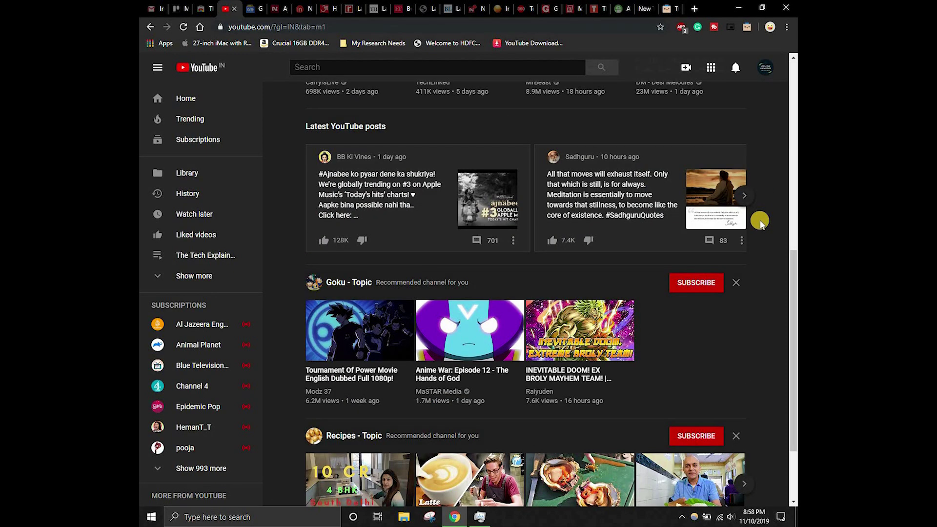
pyautogui.scroll(-6, 761, 214)
pyautogui.scroll(-3, 763, 205)
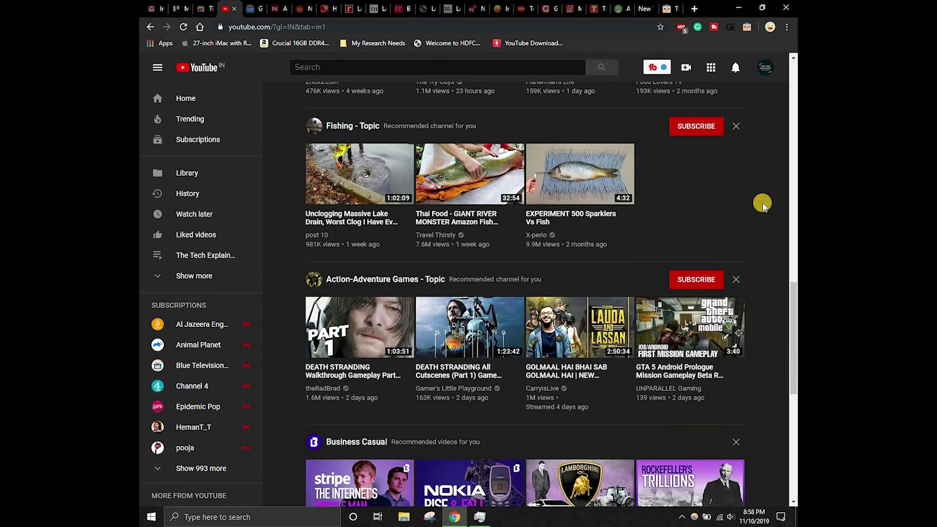
pyautogui.scroll(6, 763, 205)
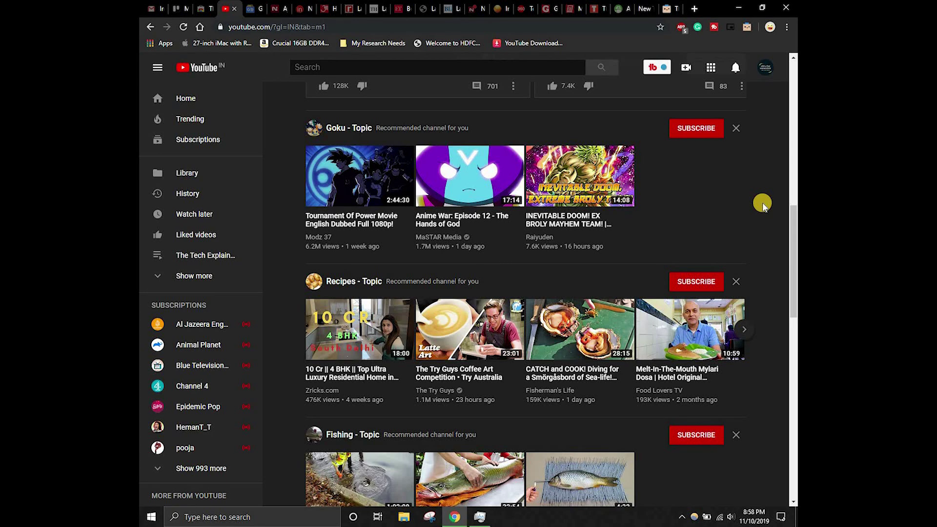
pyautogui.scroll(9, 761, 224)
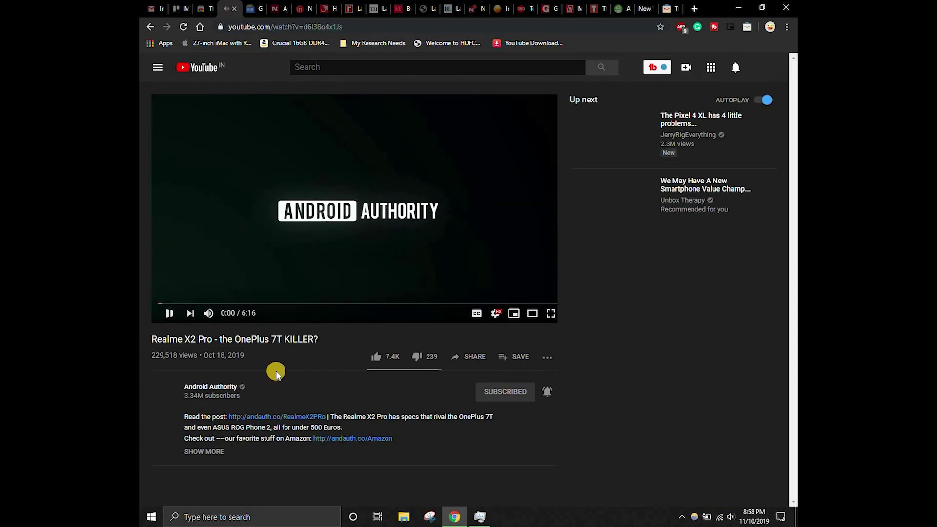
pyautogui.scroll(-3, 302, 350)
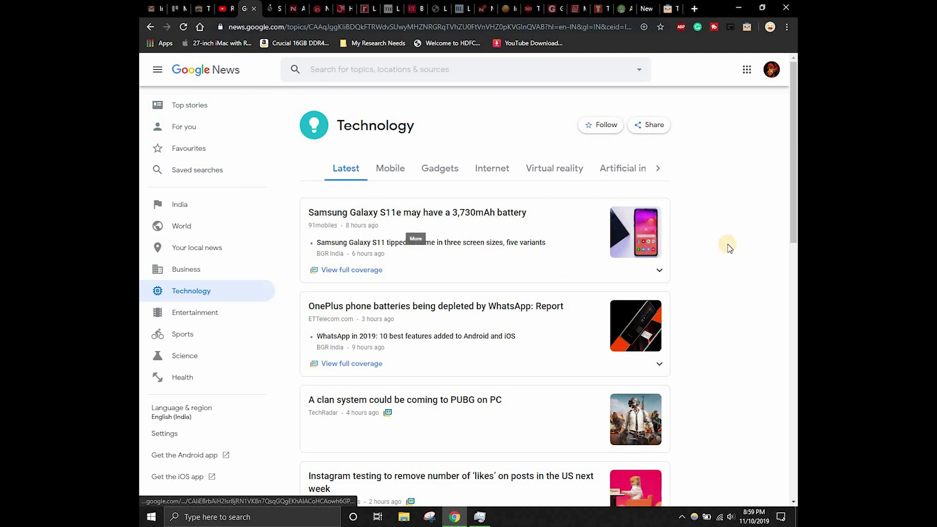
# Scroll the Google News feed, then reload the suspended YouTube tab.
pyautogui.scroll(-3, 729, 248)
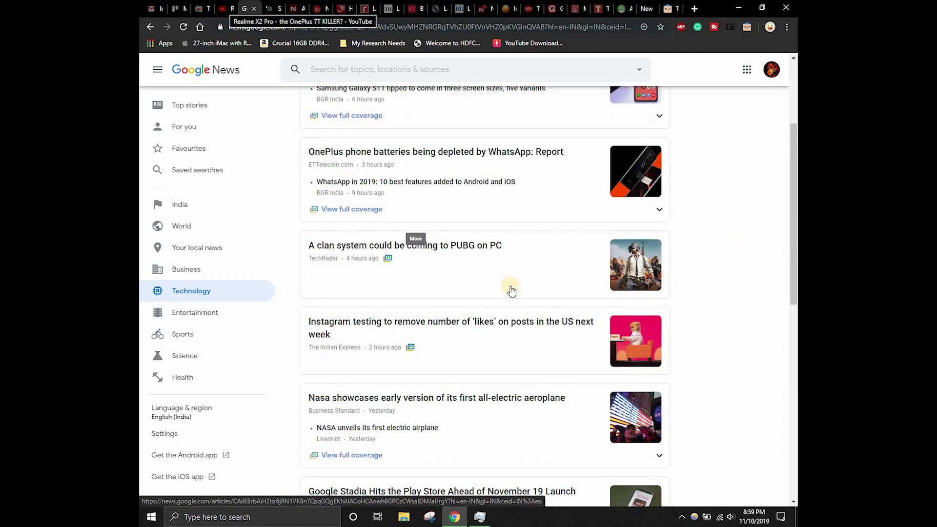
pyautogui.scroll(-6, 736, 318)
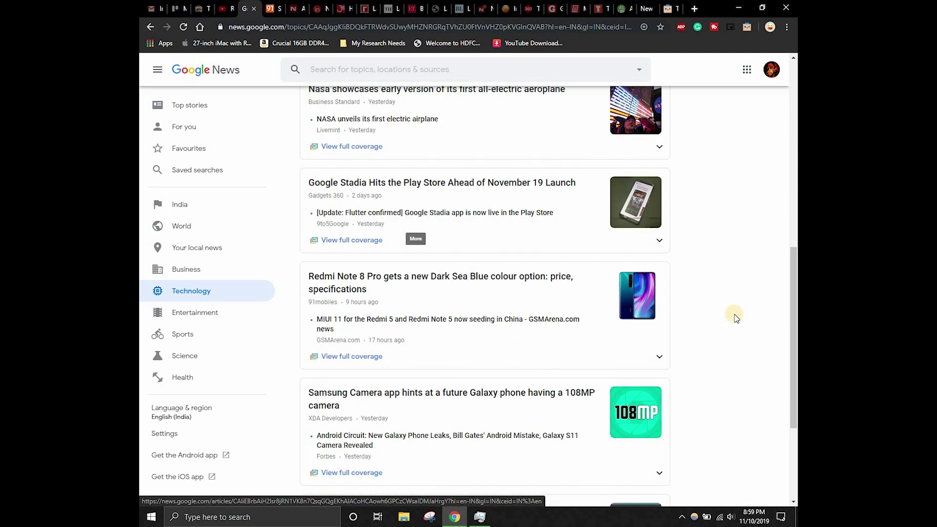
pyautogui.scroll(9, 736, 318)
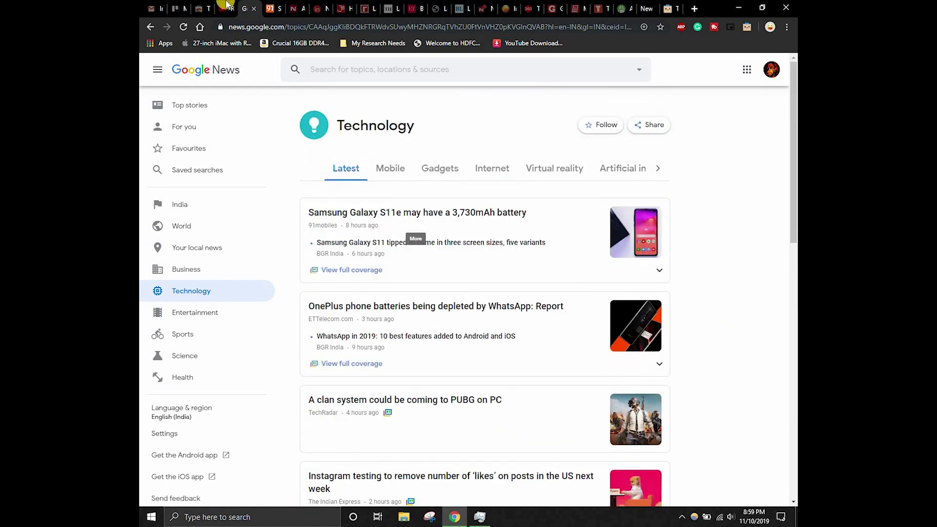
pyautogui.click(227, 5)
pyautogui.click(581, 371)
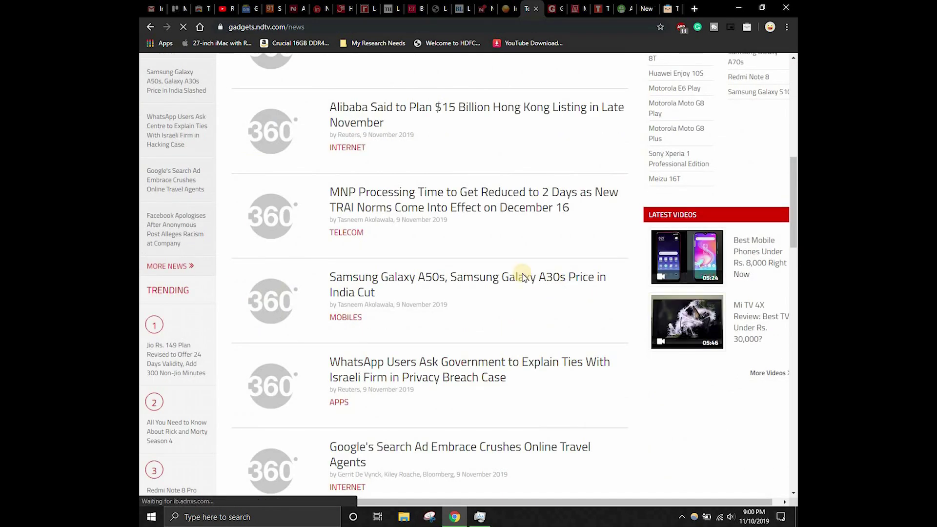
# Open the Samsung Galaxy A50s/A30s price-cut article and reload and read the suspended Google News tab.
pyautogui.click(518, 290)
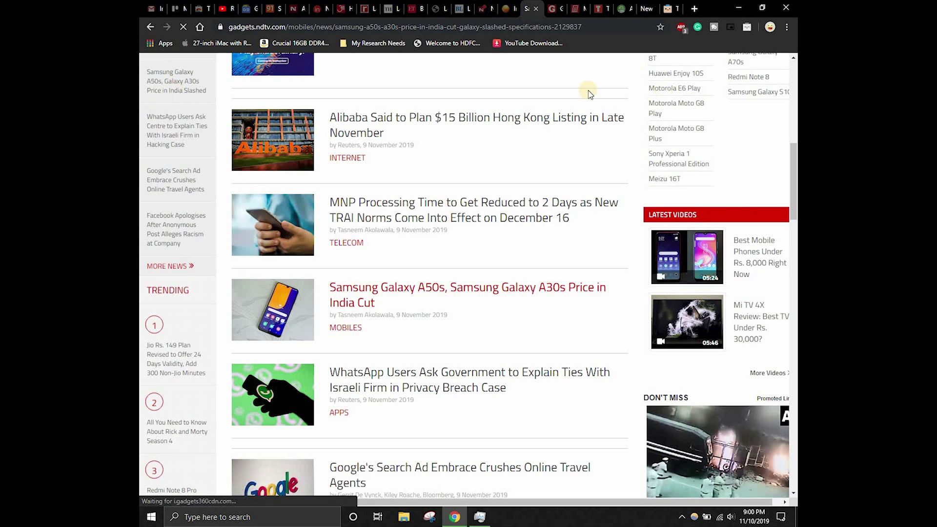
pyautogui.click(252, 8)
pyautogui.click(367, 297)
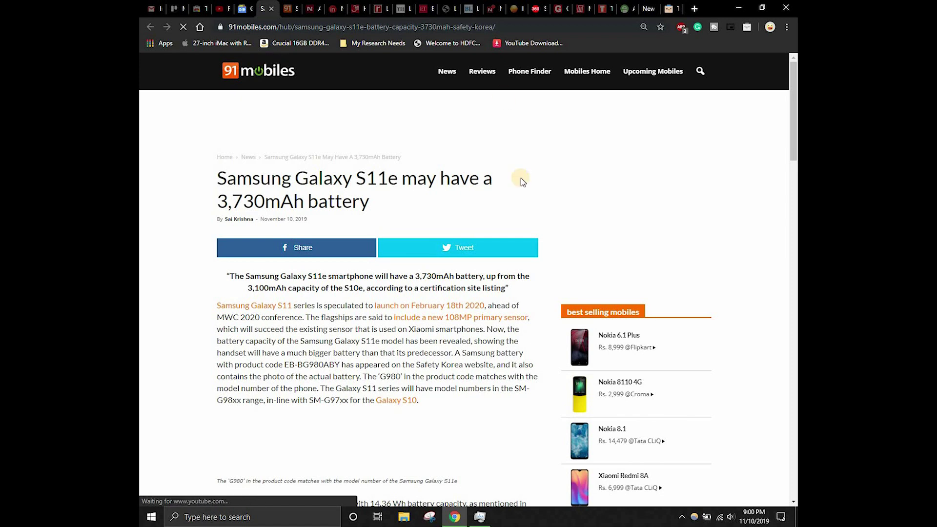
pyautogui.scroll(-4, 546, 334)
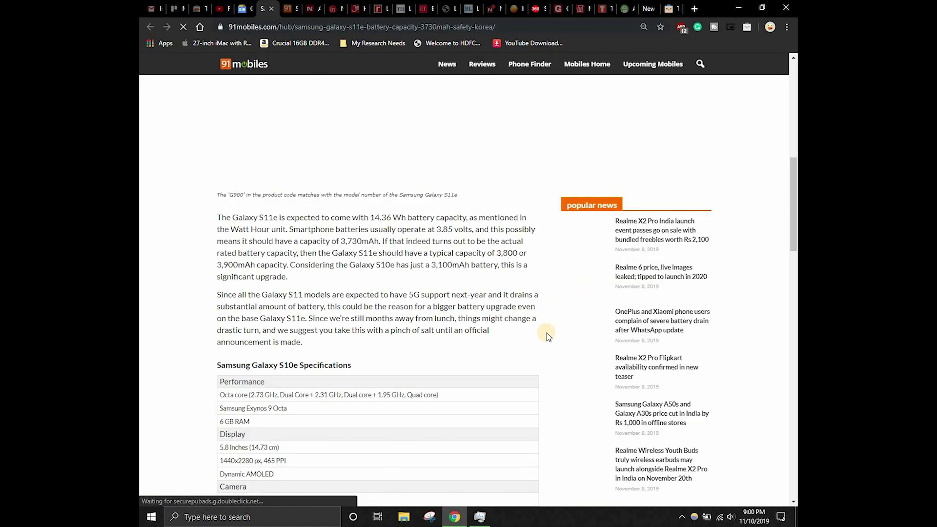
pyautogui.scroll(-5, 548, 336)
pyautogui.scroll(-3, 547, 335)
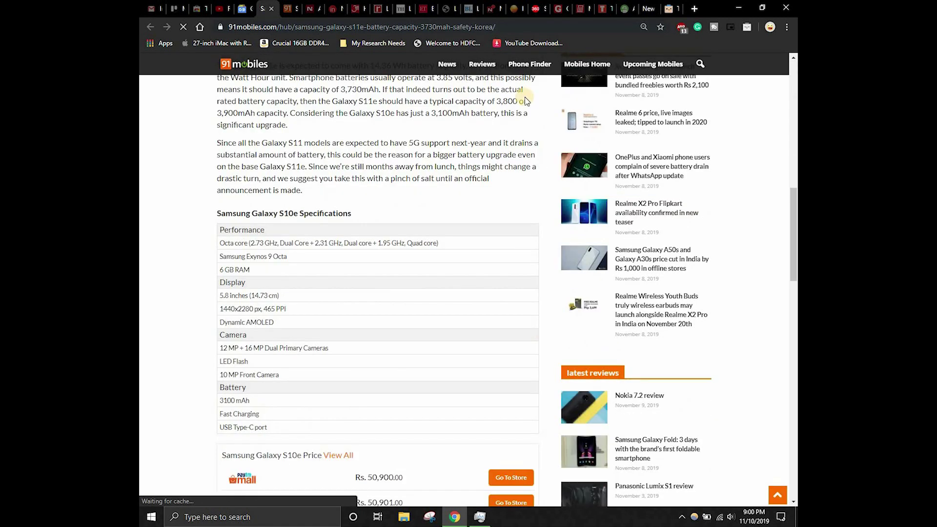
# Read through the Gadgets360 Samsung price-cut article.
pyautogui.click(539, 6)
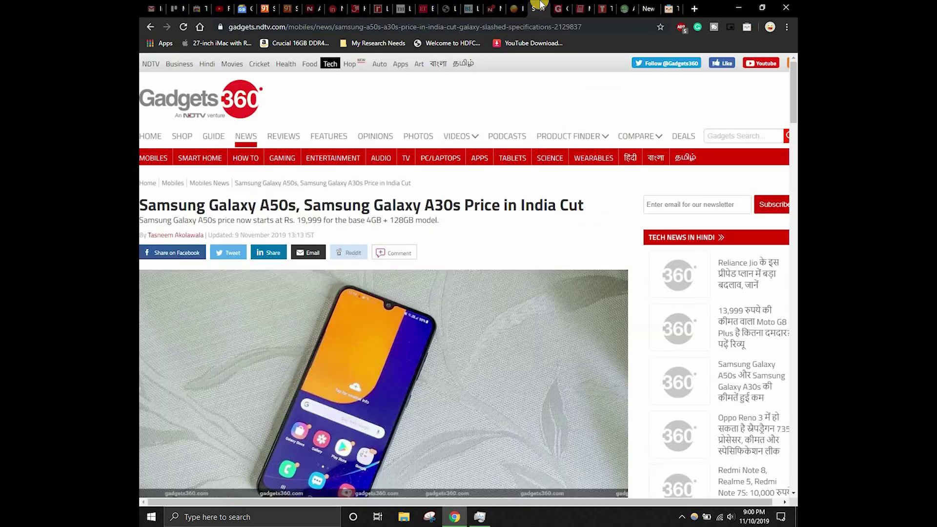
pyautogui.scroll(-12, 655, 291)
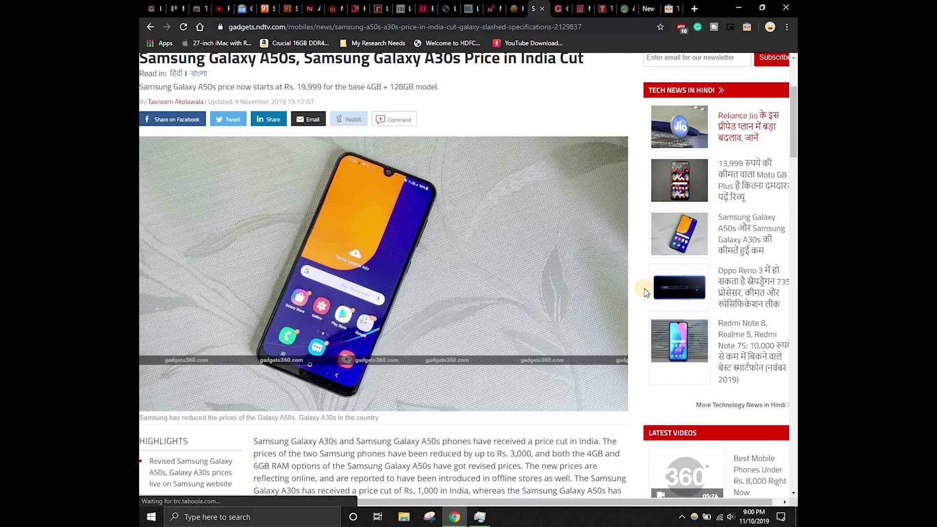
pyautogui.scroll(-3, 605, 291)
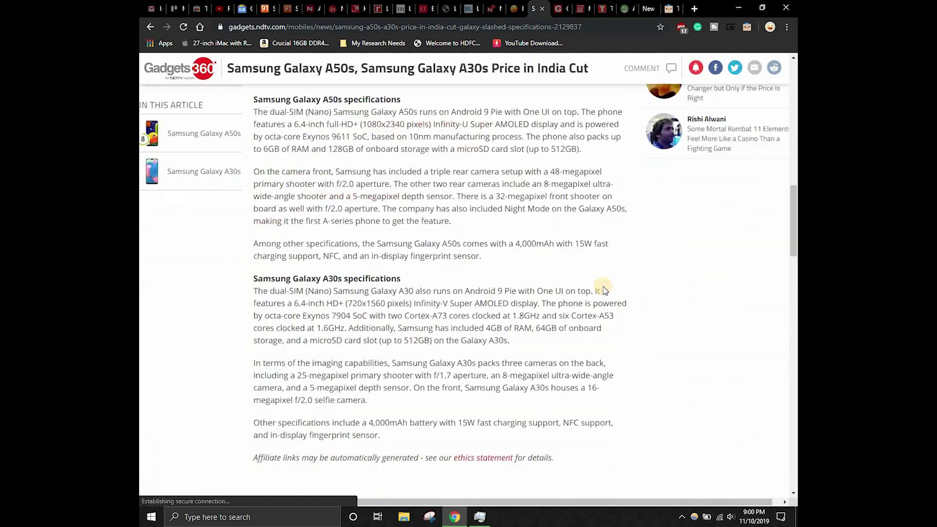
pyautogui.scroll(3, 610, 286)
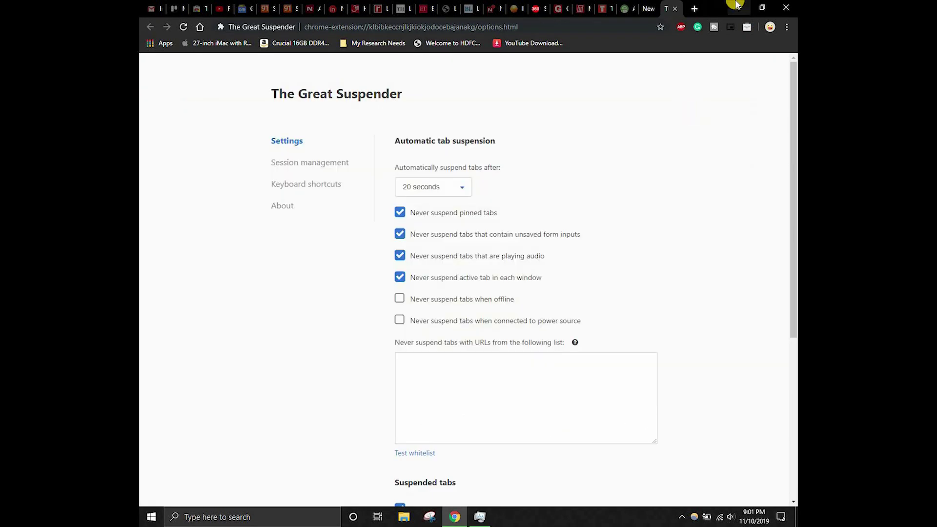
pyautogui.click(534, 6)
pyautogui.click(667, 7)
pyautogui.click(740, 7)
pyautogui.rightClick(343, 142)
pyautogui.click(374, 167)
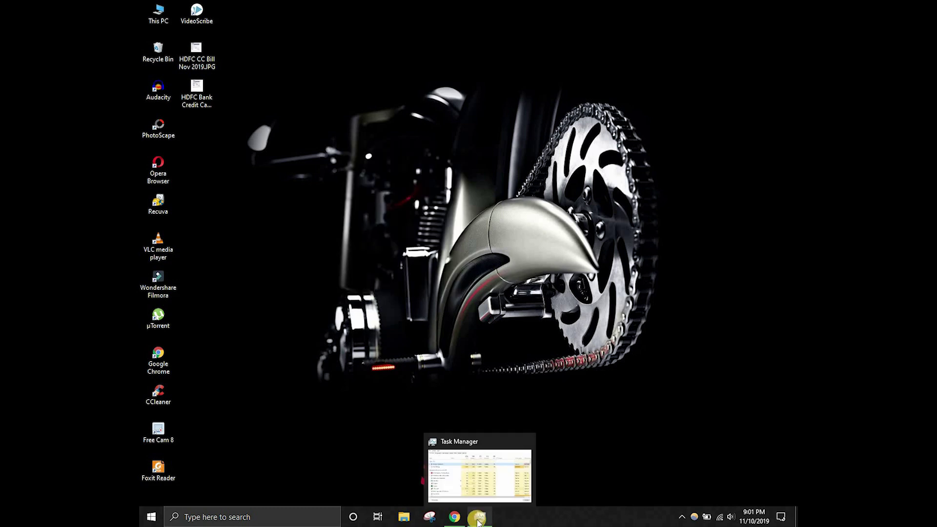
pyautogui.click(477, 521)
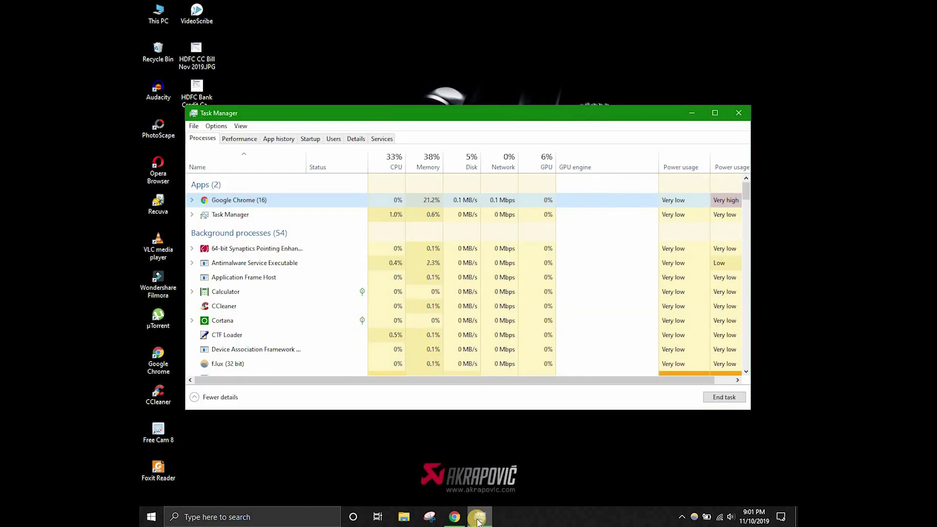
pyautogui.click(715, 114)
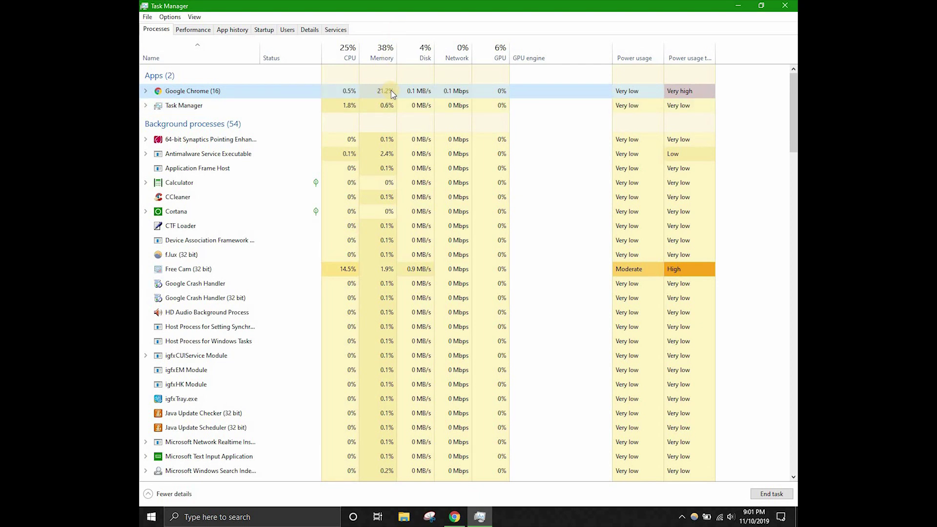
pyautogui.click(761, 6)
pyautogui.click(453, 518)
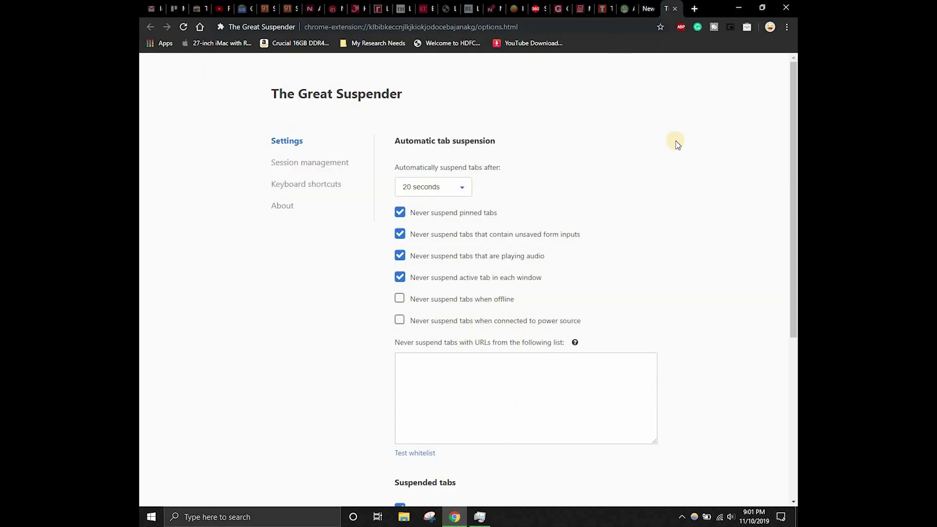
pyautogui.click(738, 8)
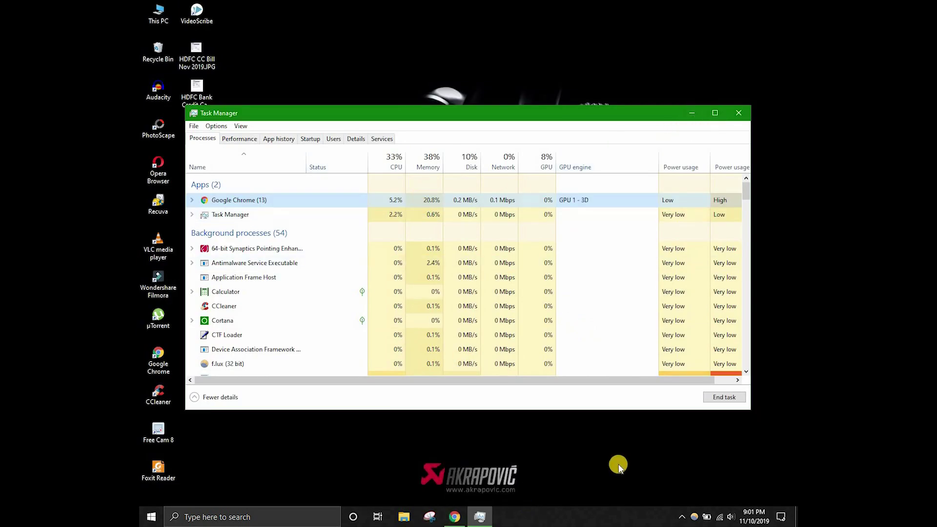
pyautogui.hotkey('alt', 'F4')
pyautogui.click(454, 516)
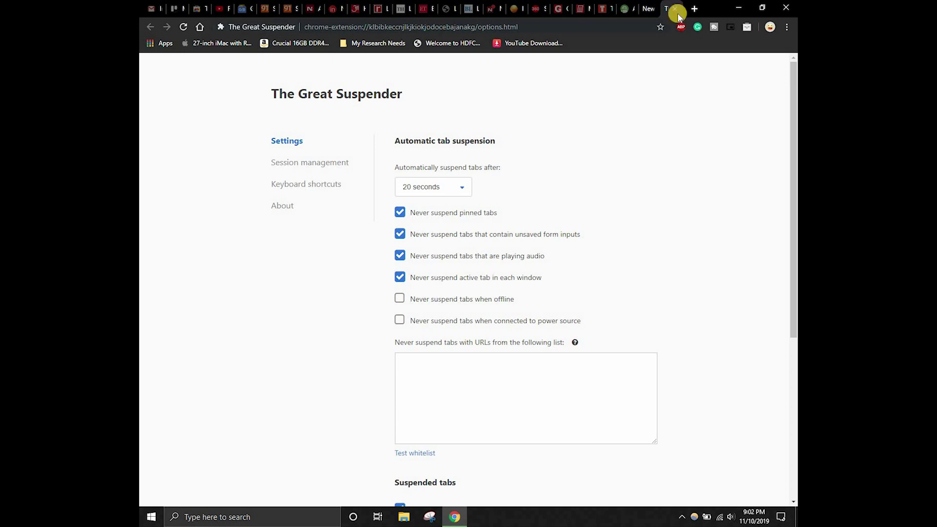
# Minimize the Chrome window and refresh the Windows desktop via its right-click menu.
pyautogui.click(738, 7)
pyautogui.rightClick(428, 153)
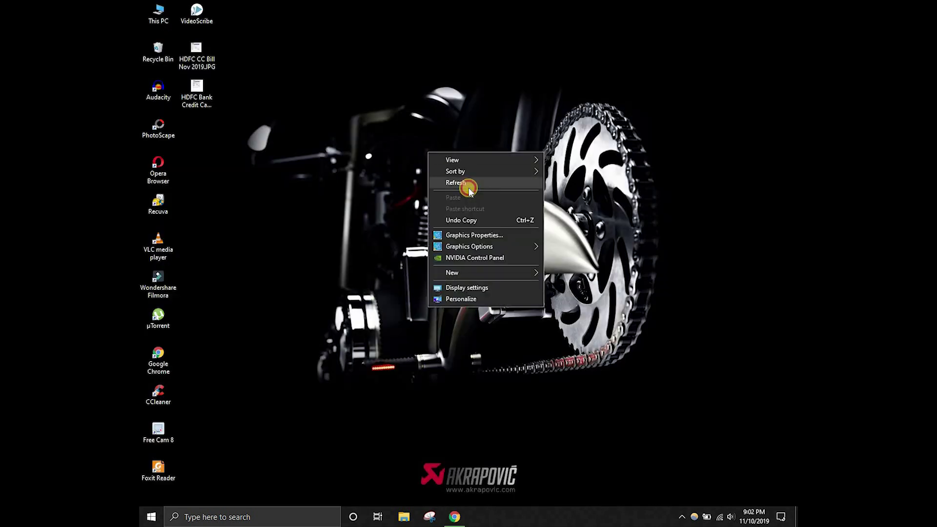
pyautogui.click(468, 187)
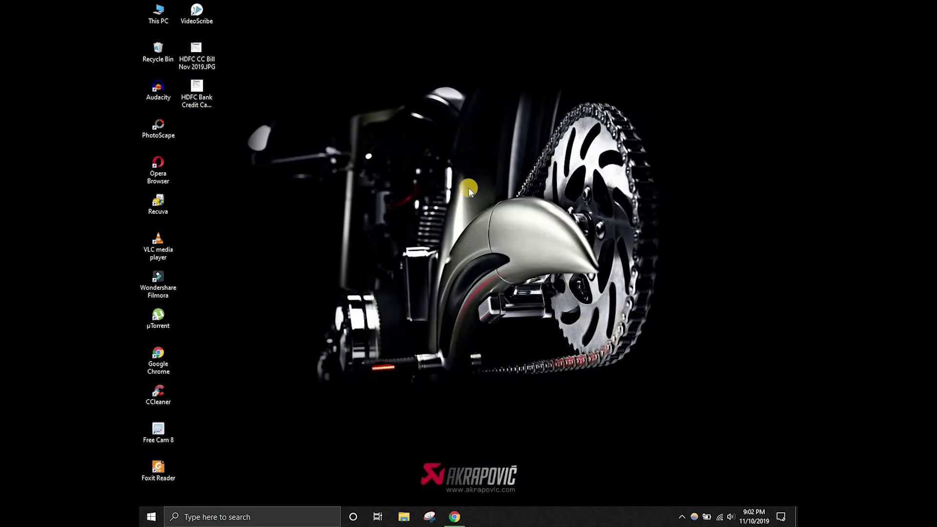